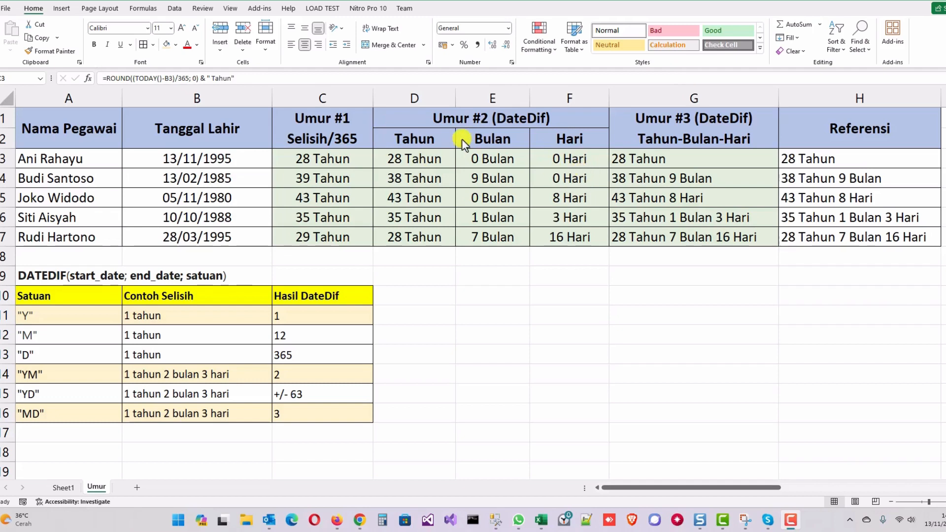
- Clear the existing age results in C3:G7, keeping the reference values in column H
{"action": "left_click", "coordinate": [323, 157]}
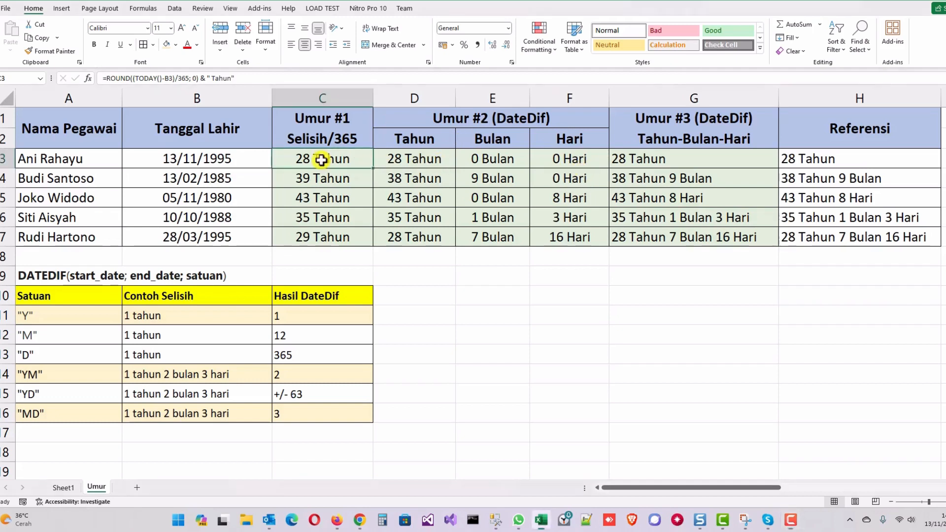
{"action": "left_click_drag", "start_coordinate": [321, 152], "coordinate": [692, 234]}
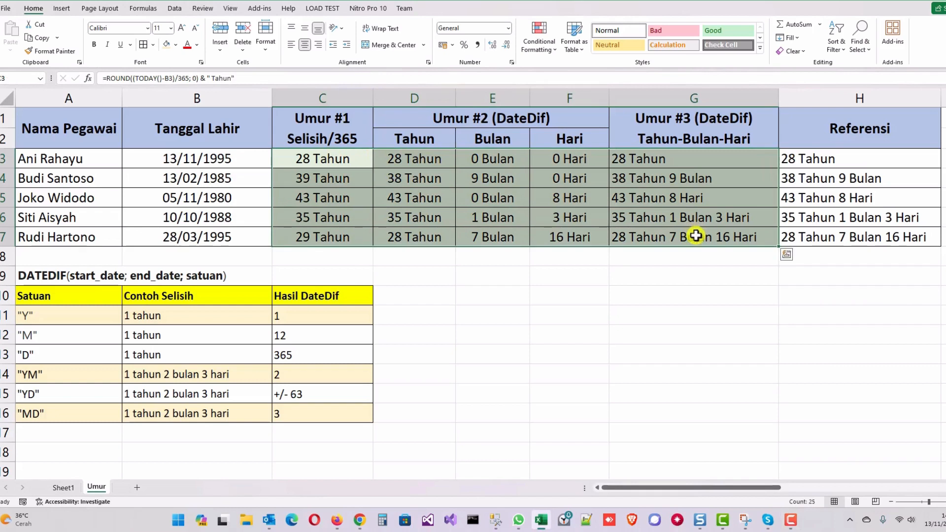
{"action": "key", "text": "Delete"}
{"action": "left_click_drag", "start_coordinate": [863, 157], "coordinate": [873, 236]}
{"action": "left_click", "coordinate": [838, 156]}
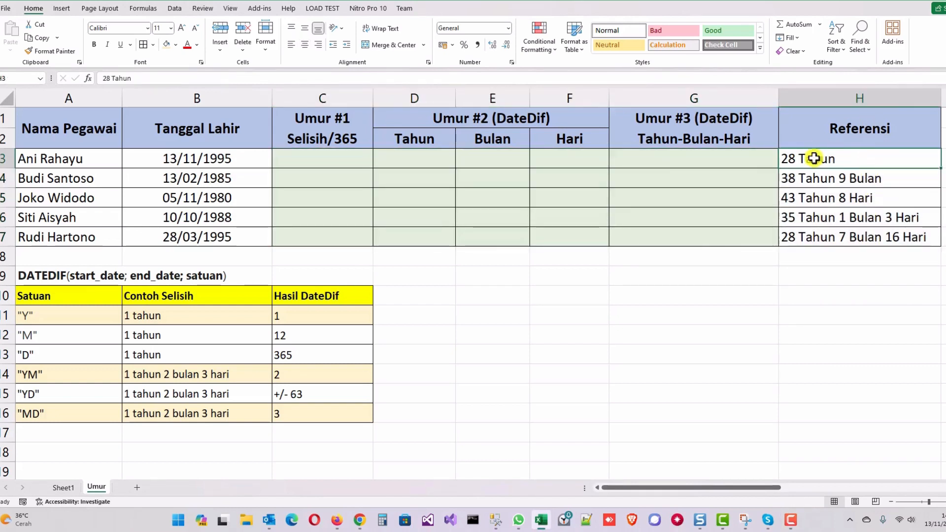
- Enter the age formula =(TODAY()-B3)/365 & " Tahun" in cell C3
{"action": "left_click", "coordinate": [345, 158]}
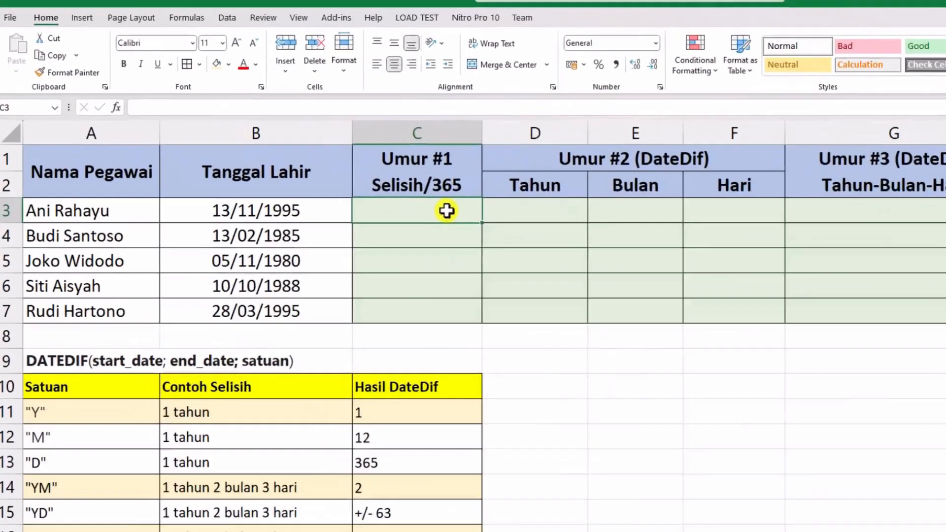
{"action": "type", "text": "="}
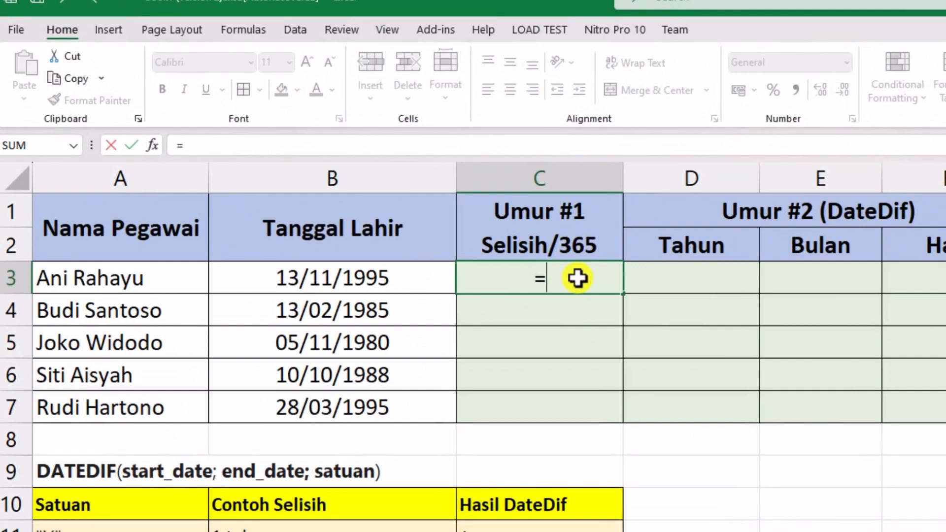
{"action": "type", "text": "today()"}
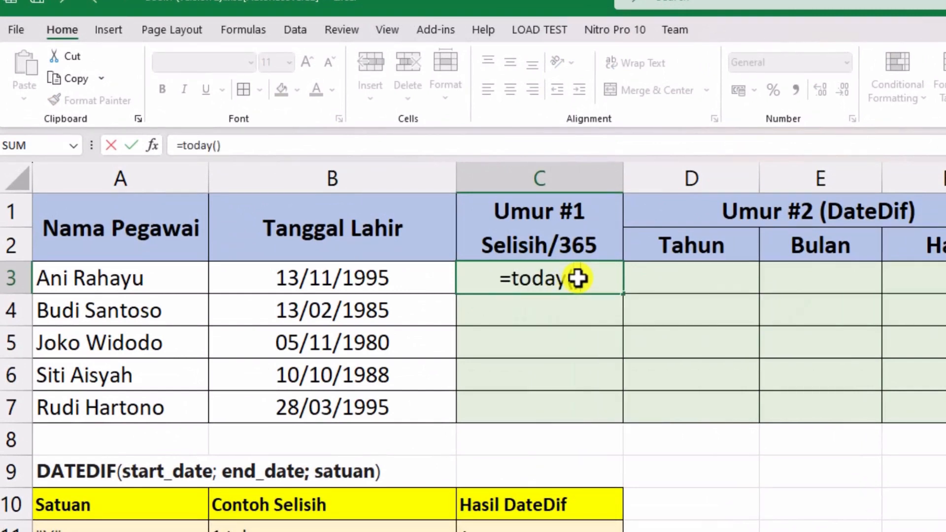
{"action": "type", "text": "-"}
{"action": "left_click", "coordinate": [332, 284]}
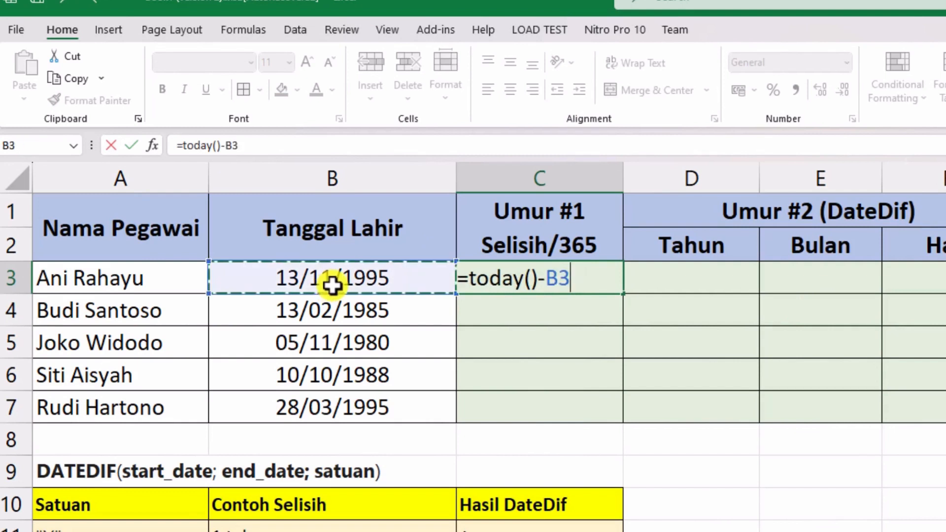
{"action": "type", "text": ")"}
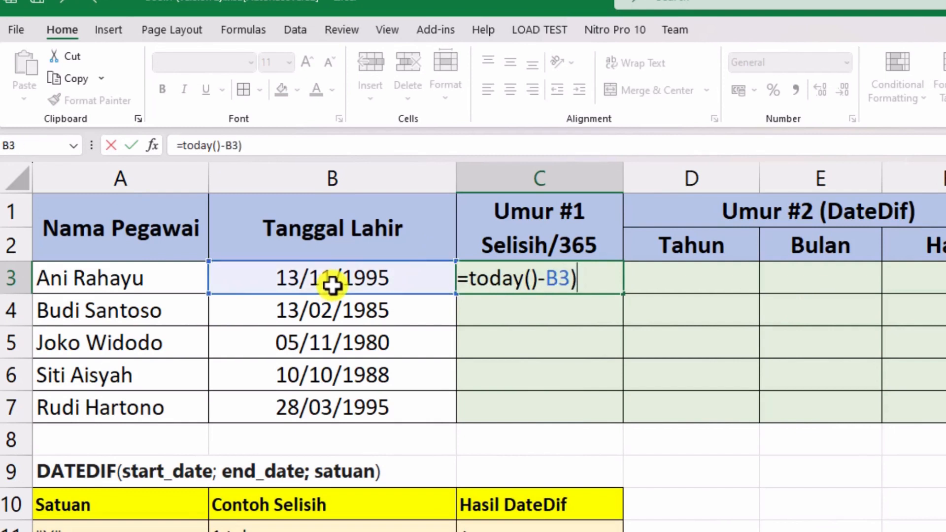
{"action": "left_click", "coordinate": [466, 278]}
{"action": "type", "text": "("}
{"action": "key", "text": "End"}
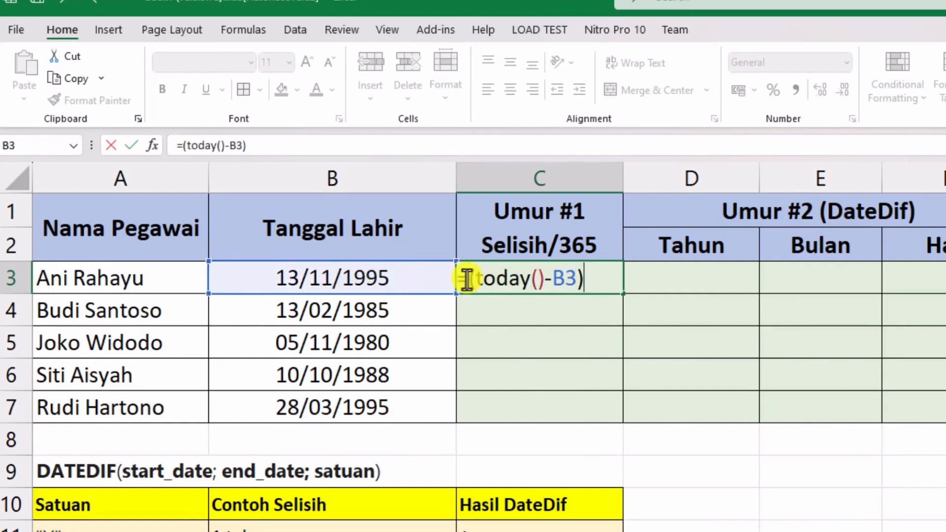
{"action": "type", "text": "/365"}
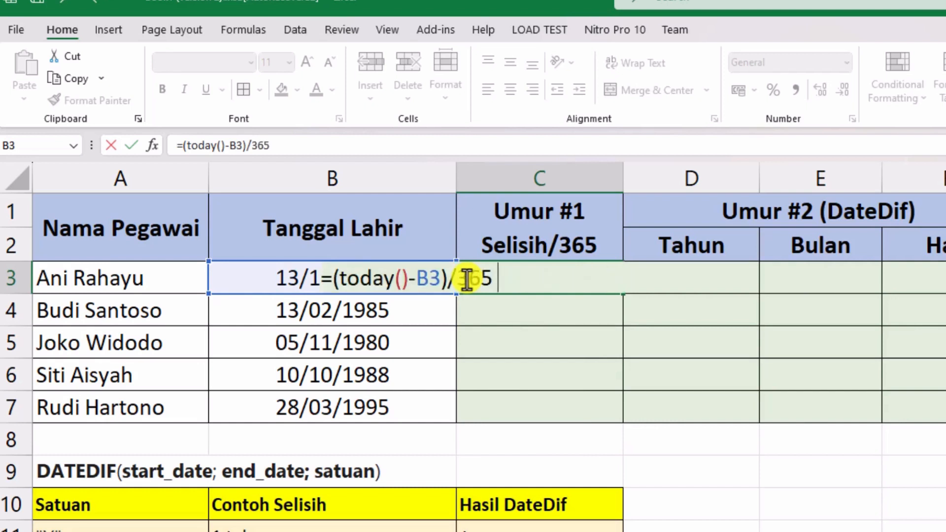
{"action": "type", "text": " & \""}
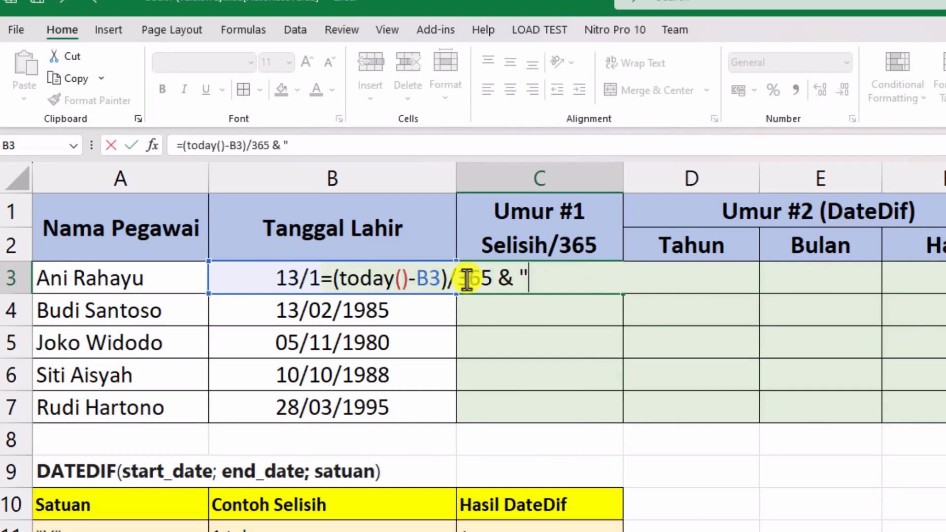
{"action": "type", "text": " Tahun\""}
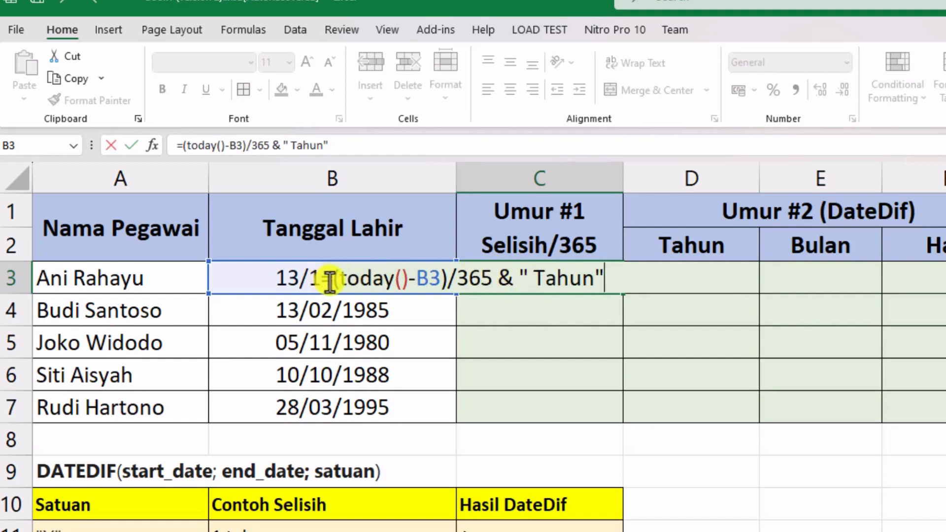
- Wrap the division in C3 with ROUND to 0 decimals, giving =ROUND((TODAY()-B3)/365; 0) & " Tahun"
{"action": "type", "text": "round(("}
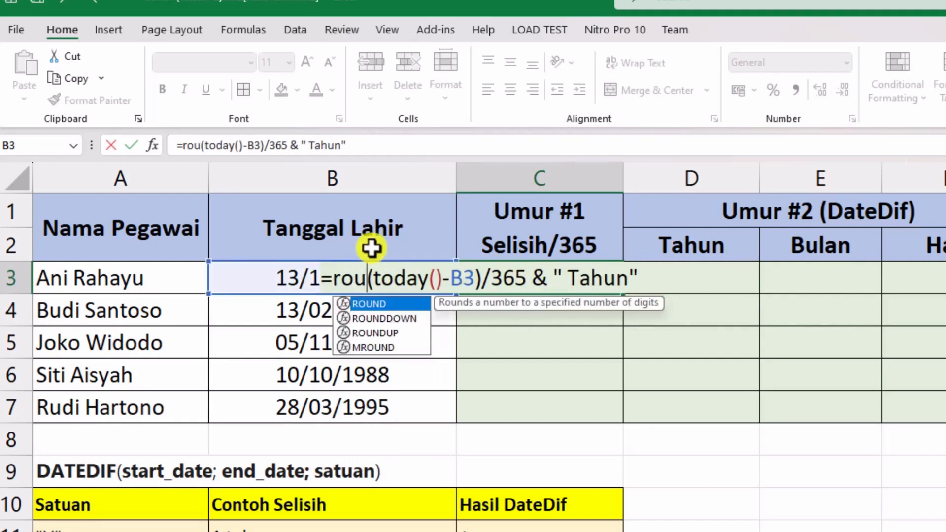
{"action": "key", "text": "Right"}
{"action": "key", "text": "Right"}
{"action": "key", "text": "Right"}
{"action": "key", "text": "Right"}
{"action": "key", "text": "Right"}
{"action": "key", "text": "Right"}
{"action": "key", "text": "Right"}
{"action": "key", "text": "Right"}
{"action": "key", "text": "Right"}
{"action": "key", "text": "Right"}
{"action": "key", "text": "Right"}
{"action": "key", "text": "Right"}
{"action": "key", "text": "Right"}
{"action": "key", "text": "Right"}
{"action": "key", "text": "Right"}
{"action": "type", "text": "; 0)"}
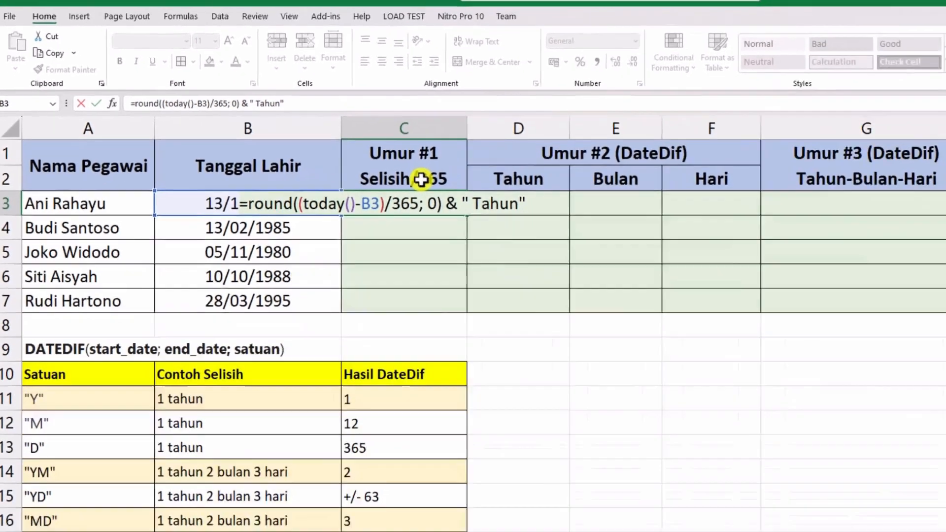
{"action": "key", "text": "ctrl+Return"}
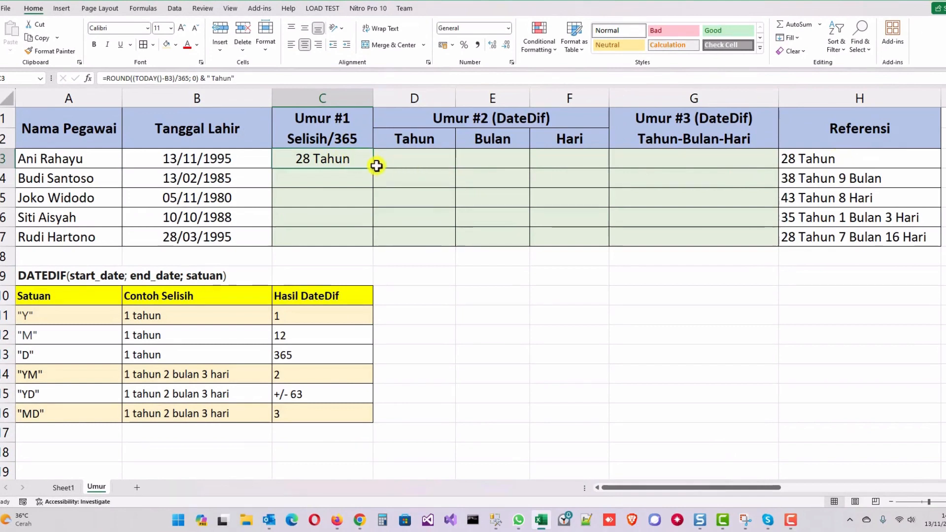
- Fill the C3 formula down through C7 and check the ages in rows 4 and 7 against the reference column
{"action": "left_click_drag", "start_coordinate": [373, 168], "coordinate": [366, 239]}
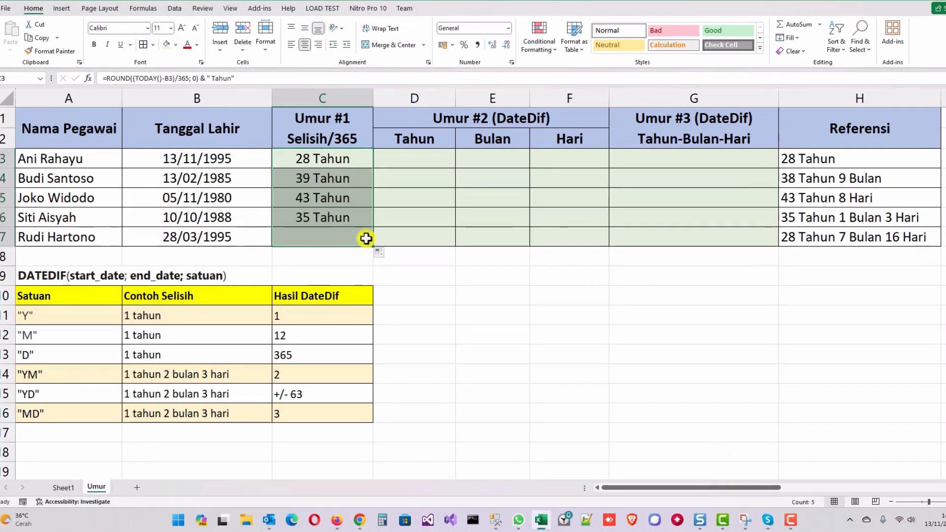
{"action": "left_click", "coordinate": [318, 181]}
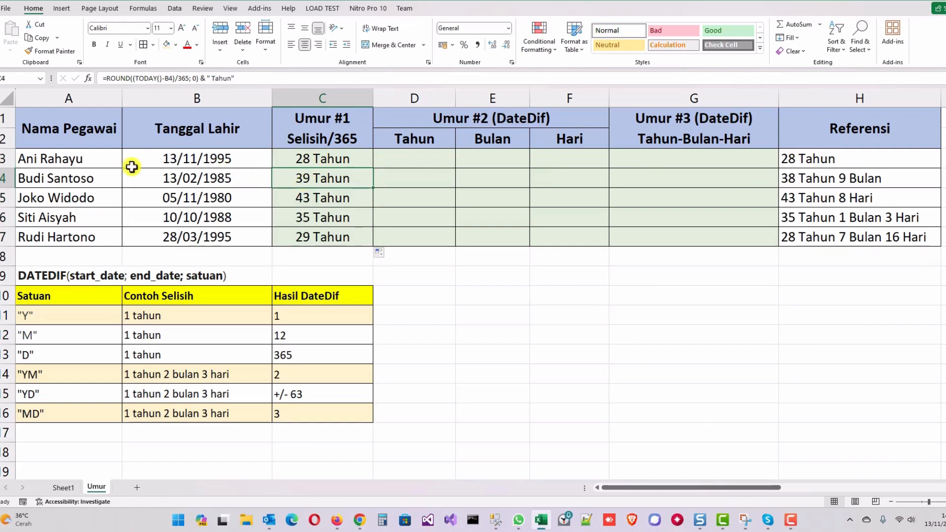
{"action": "left_click", "coordinate": [7, 178]}
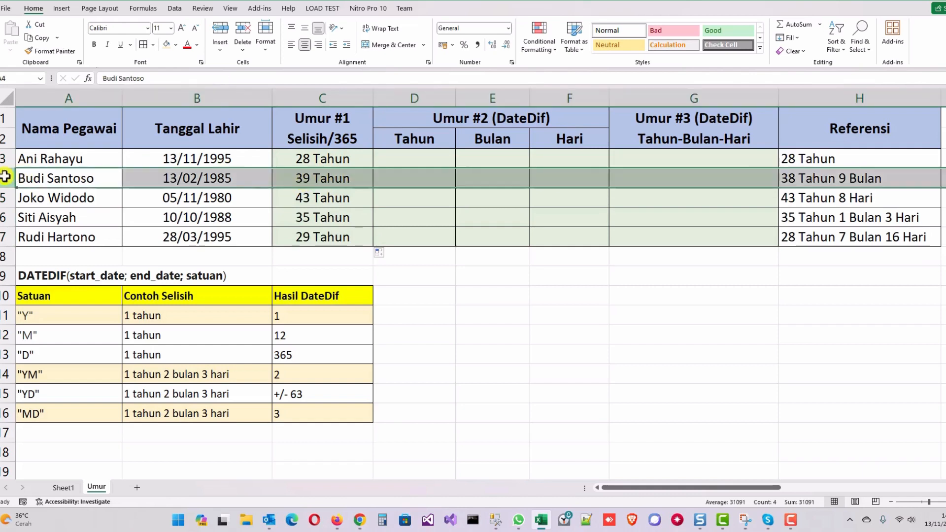
{"action": "left_click", "coordinate": [315, 177]}
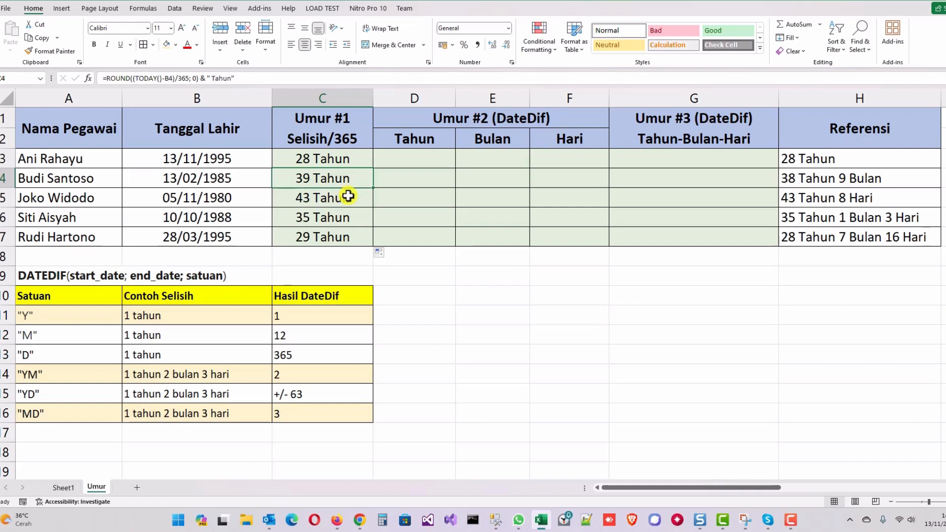
{"action": "left_click", "coordinate": [7, 237]}
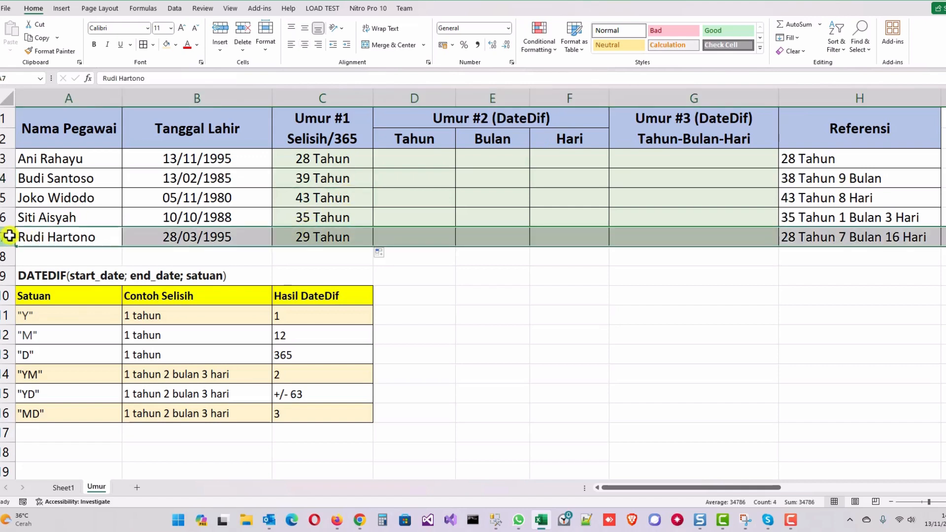
{"action": "left_click", "coordinate": [316, 240]}
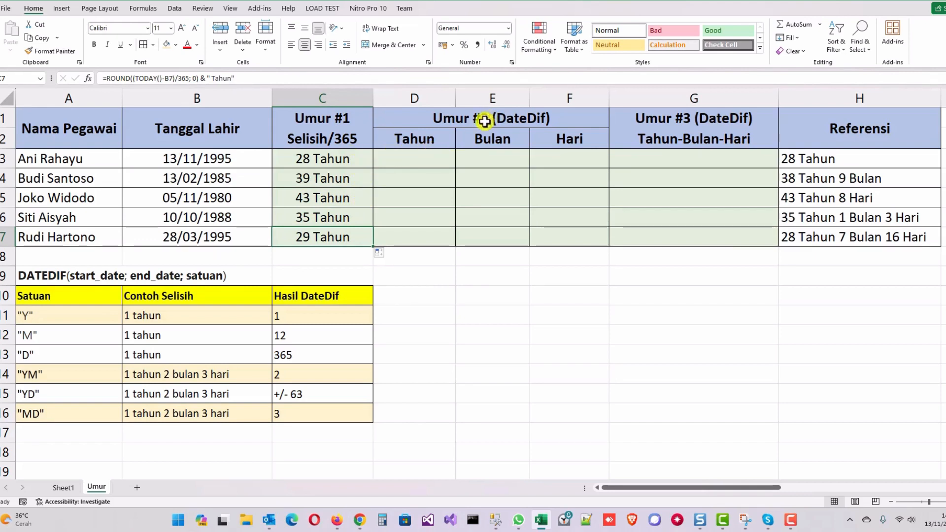
- Enter =DATEDIF(B3;TODAY();"Y") in cell D3 to calculate the age in full years
{"action": "left_click", "coordinate": [417, 158]}
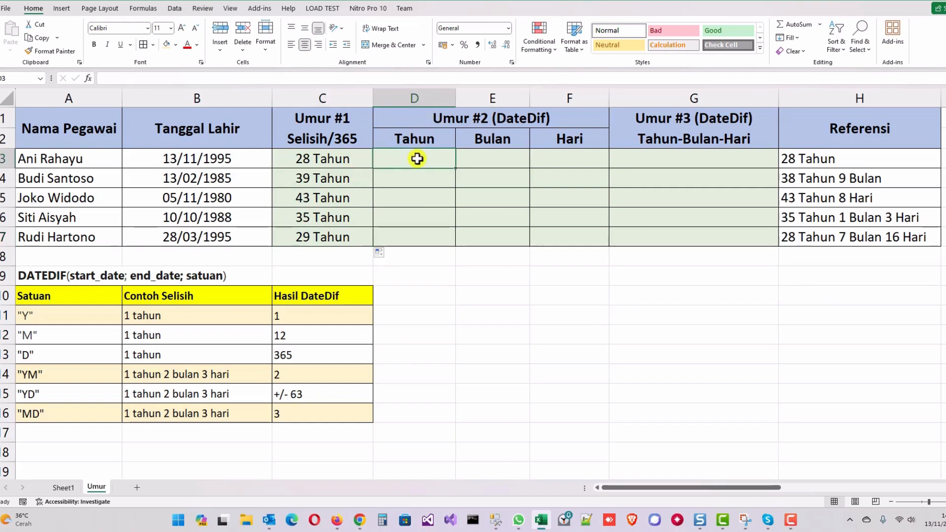
{"action": "type", "text": "="}
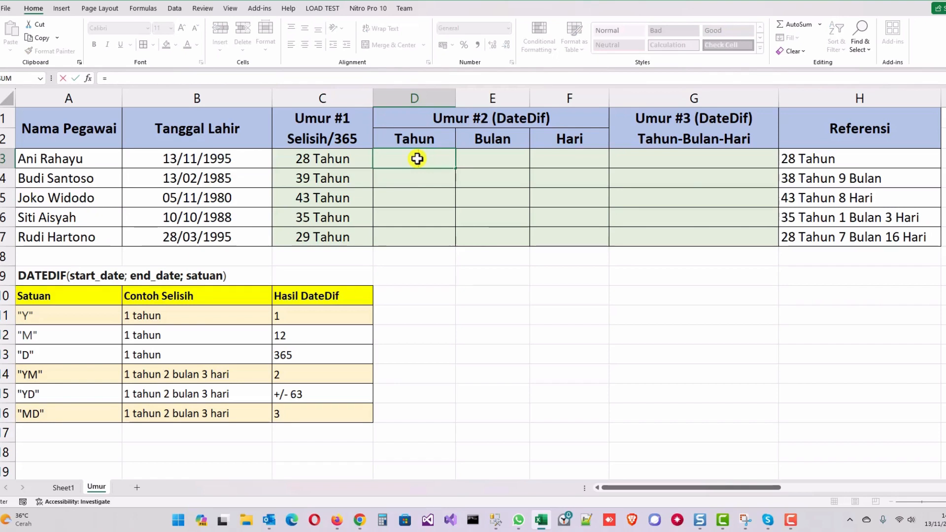
{"action": "type", "text": "datedif"}
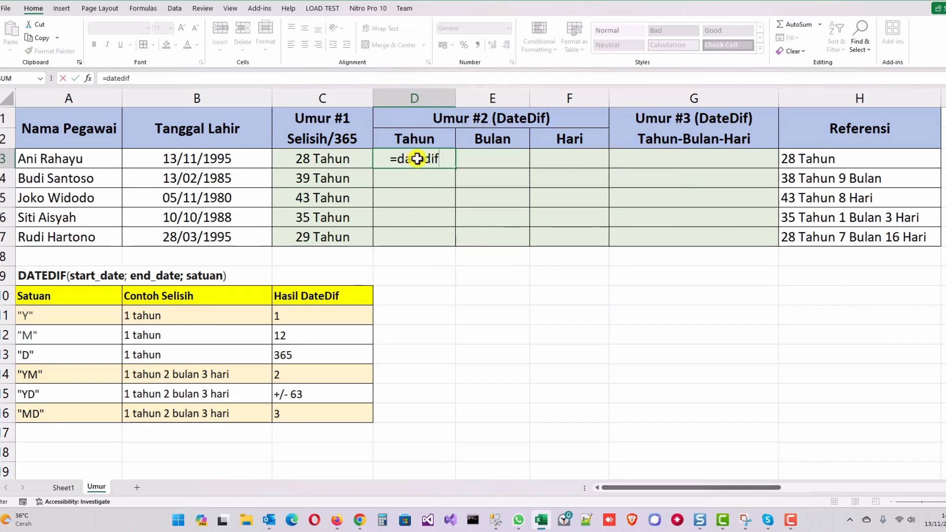
{"action": "type", "text": "("}
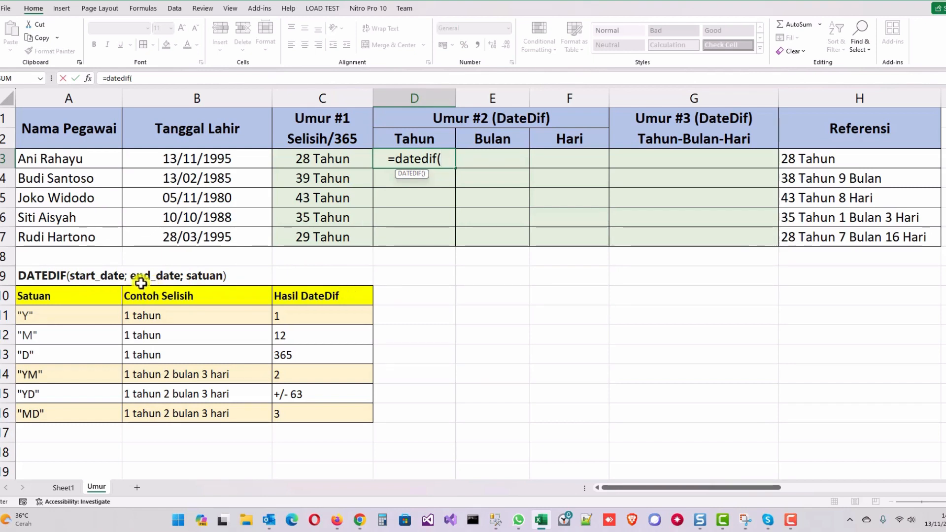
{"action": "left_click", "coordinate": [183, 159]}
{"action": "type", "text": ";"}
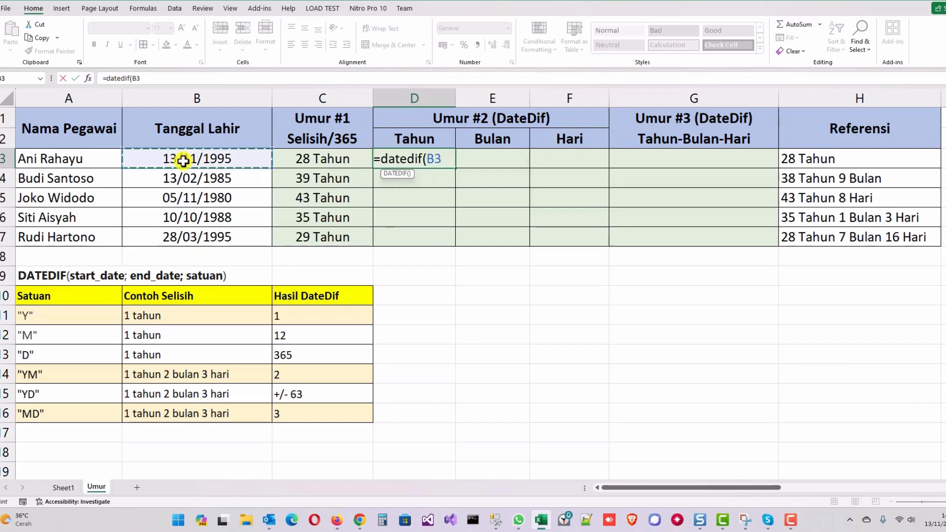
{"action": "type", "text": "t"}
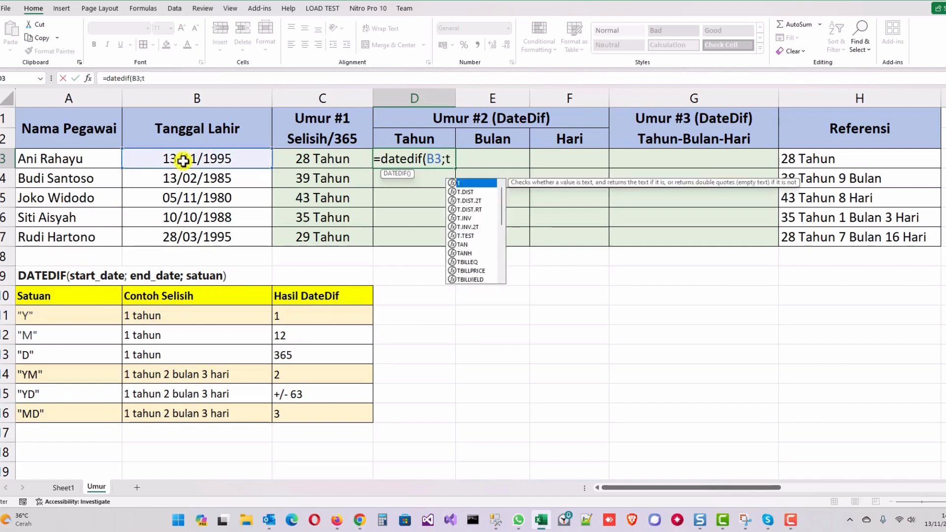
{"action": "type", "text": "oday();"}
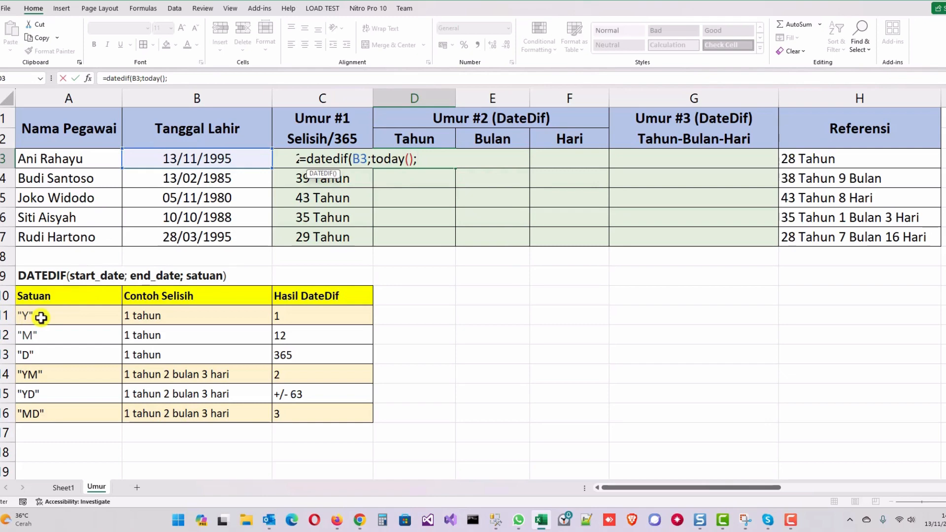
{"action": "type", "text": "Y\")"}
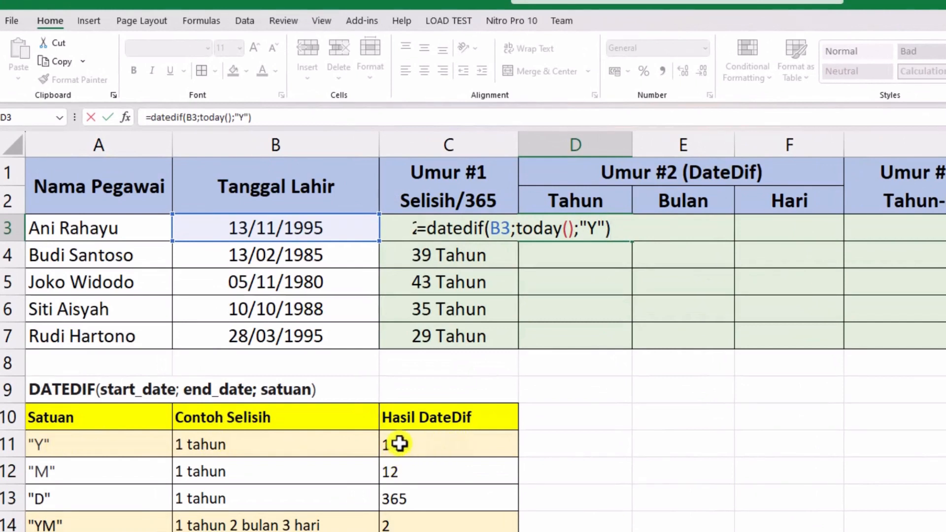
{"action": "key", "text": "Return"}
- Append & " Tahun" to the DATEDIF formula in D3 and reselect the cell
{"action": "key", "text": "Up"}
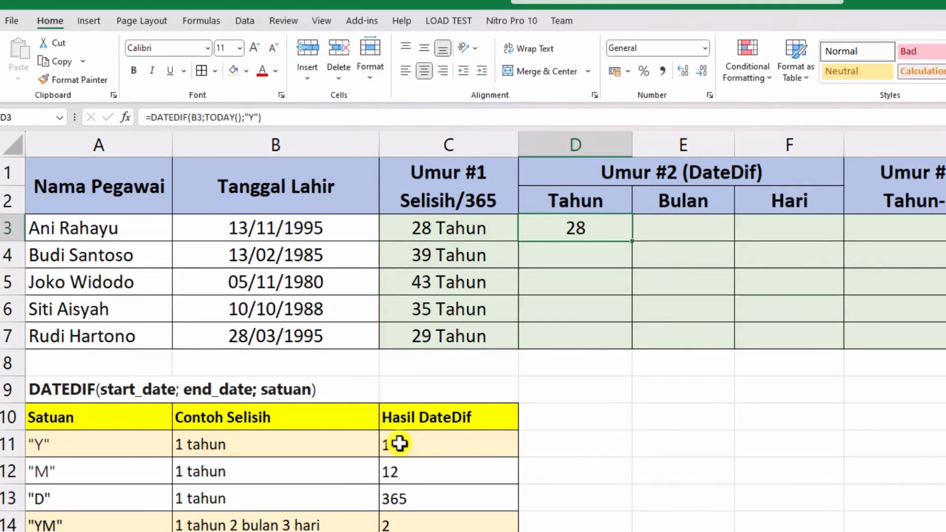
{"action": "key", "text": "F2"}
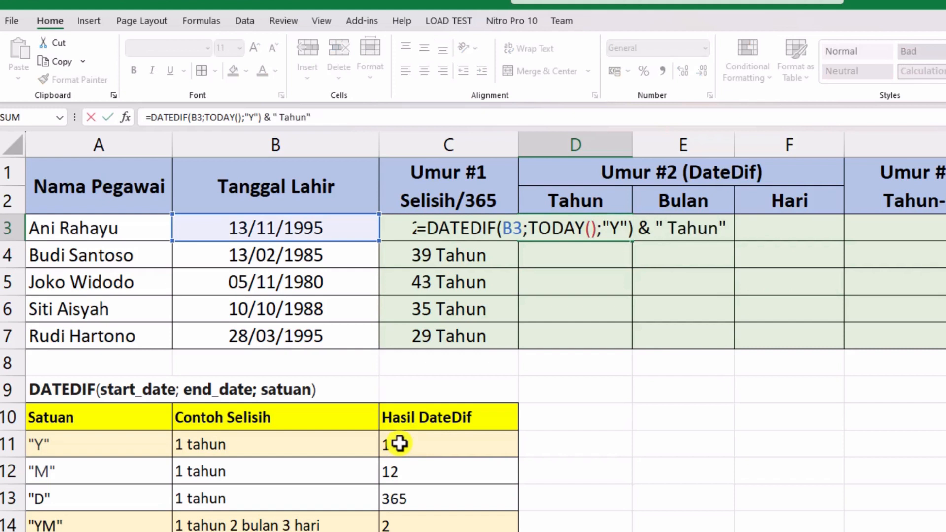
{"action": "key", "text": "Return"}
{"action": "key", "text": "Return"}
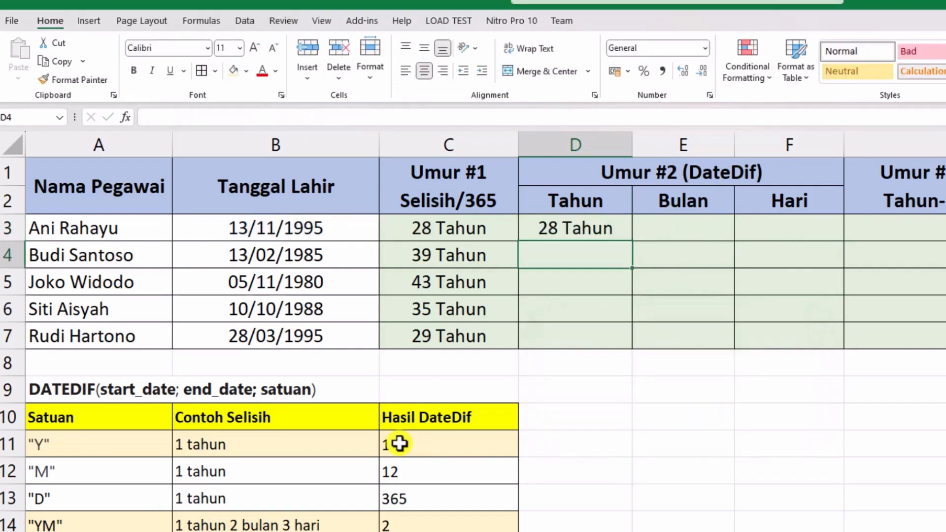
{"action": "key", "text": "Up"}
{"action": "key", "text": "F2"}
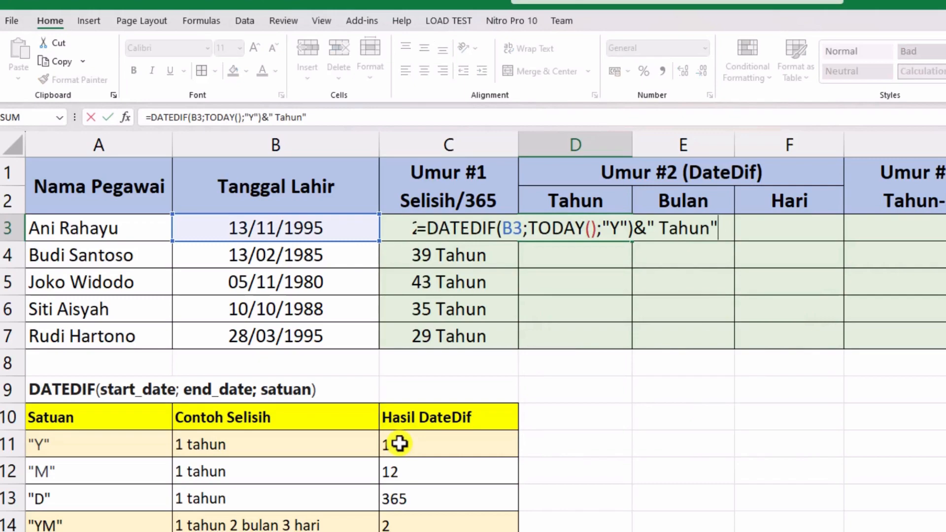
{"action": "key", "text": "Return"}
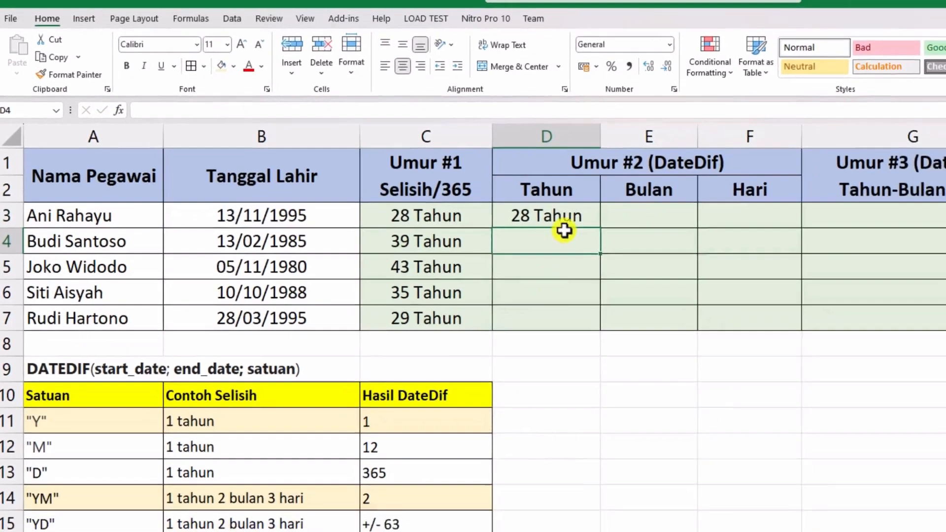
{"action": "left_click", "coordinate": [606, 233]}
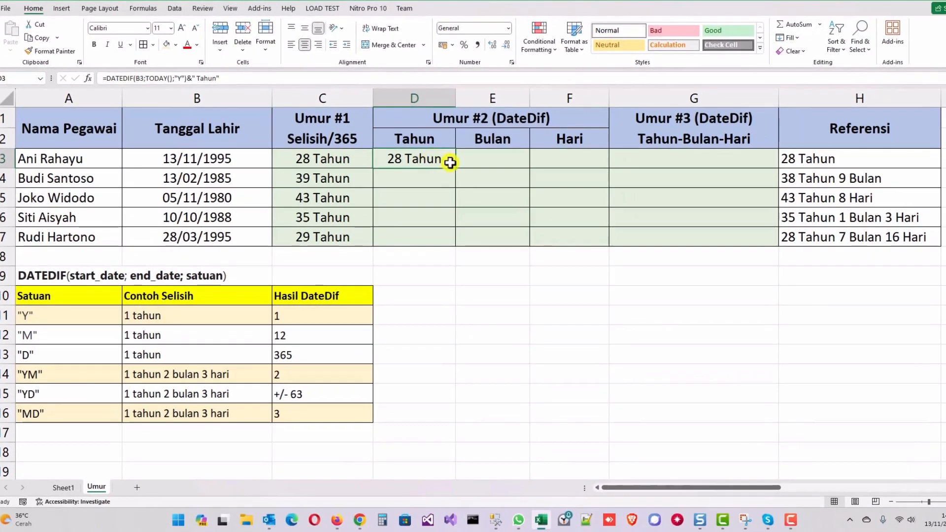
- Fill the D3 years formula down through D7
{"action": "left_click_drag", "start_coordinate": [454, 169], "coordinate": [455, 241]}
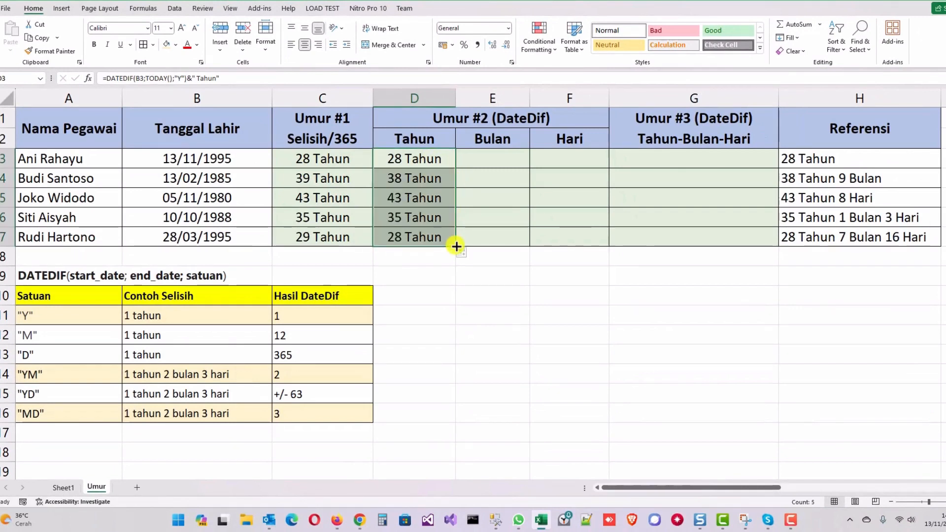
{"action": "left_click", "coordinate": [407, 237]}
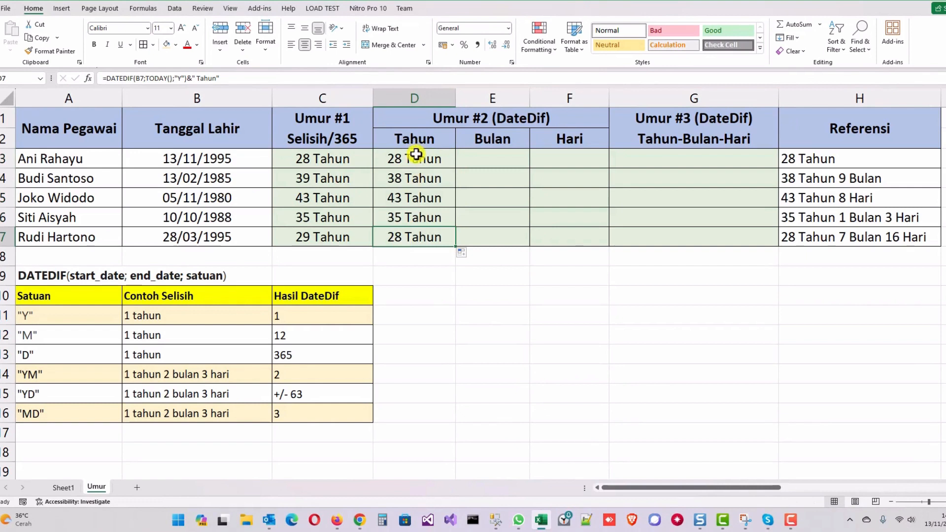
- Check the "YM" row of the unit table and copy the D3 formula text unchanged into cell E3
{"action": "left_click", "coordinate": [499, 156]}
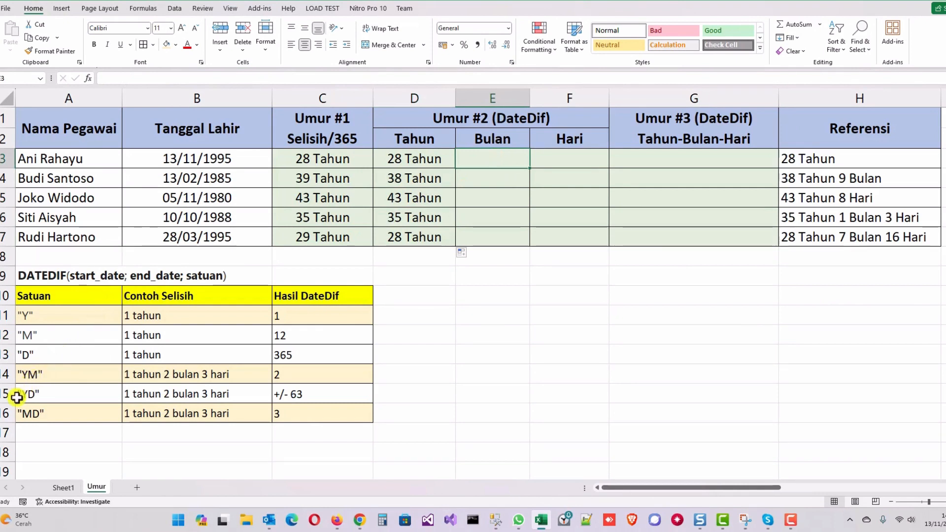
{"action": "left_click", "coordinate": [3, 374]}
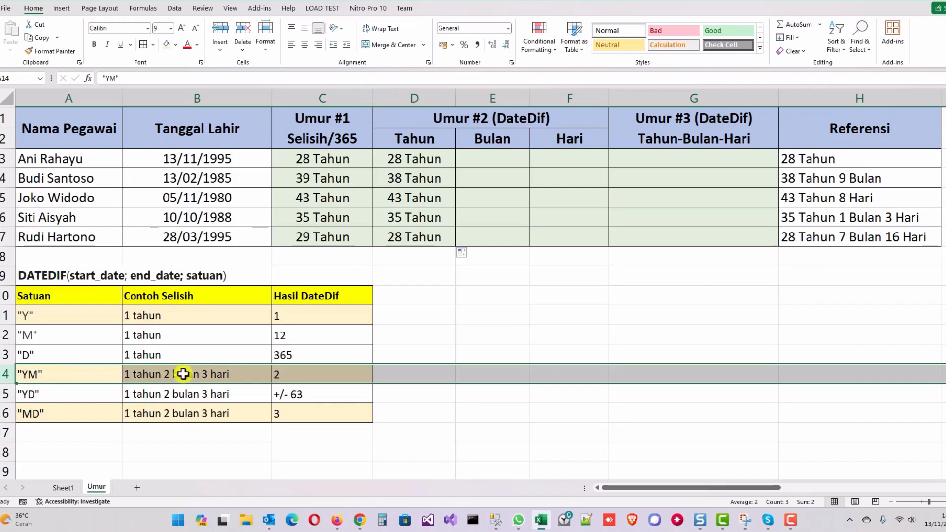
{"action": "left_click", "coordinate": [19, 375]}
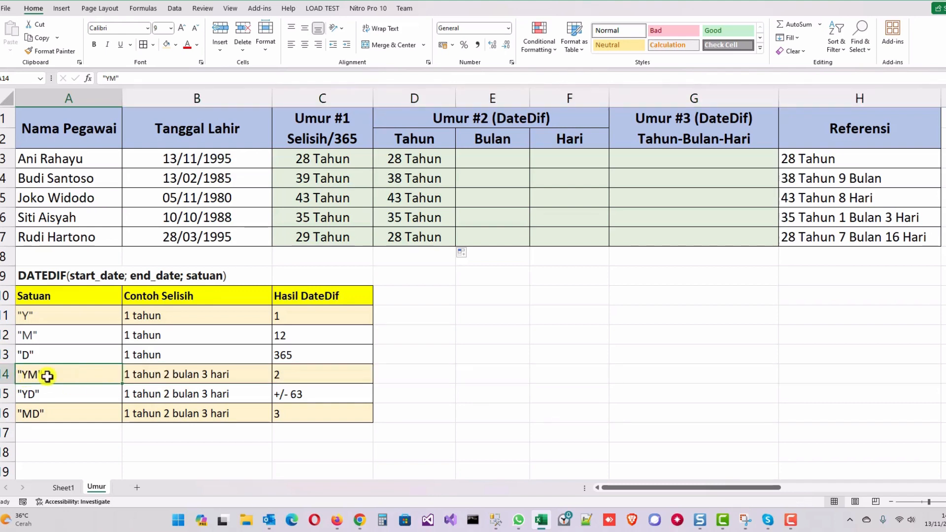
{"action": "left_click", "coordinate": [483, 162]}
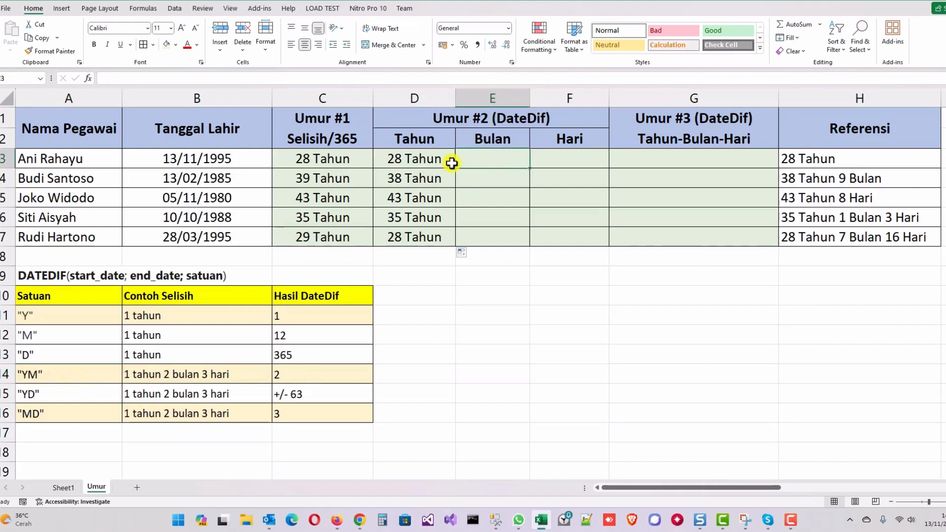
{"action": "left_click", "coordinate": [392, 154]}
{"action": "left_click", "coordinate": [234, 77]}
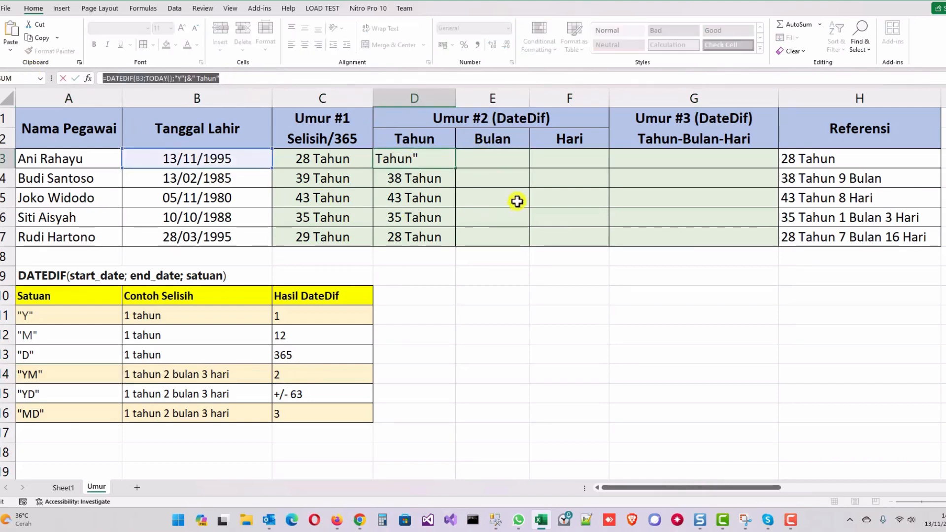
{"action": "key", "text": "Escape"}
{"action": "left_click", "coordinate": [482, 156]}
{"action": "double_click", "coordinate": [482, 156]}
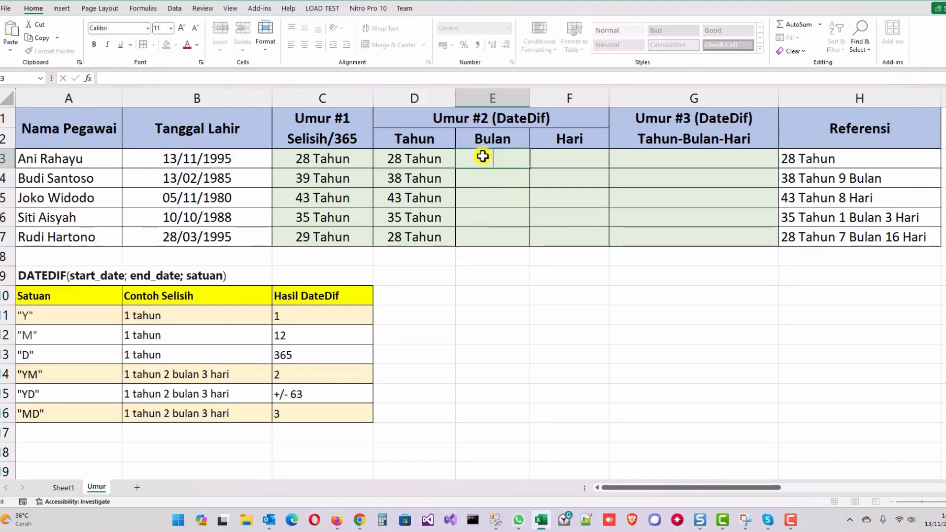
{"action": "type", "text": "=DATEDIF(B3;TODAY();\"Y\")&\" Tahun\""}
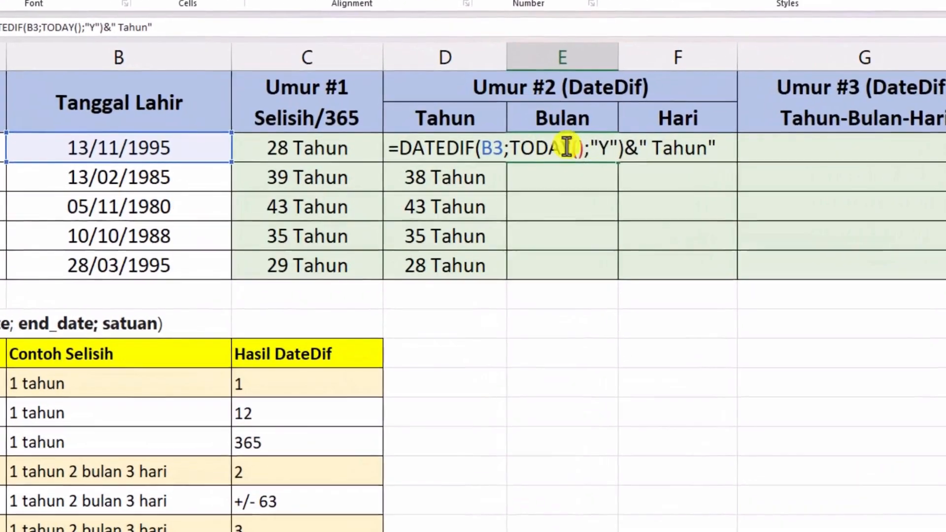
- Edit the E3 formula to =DATEDIF(B3;TODAY();"YM")&" Bulan" and fill it down through E7
{"action": "double_click", "coordinate": [606, 148]}
{"action": "left_click", "coordinate": [608, 147]}
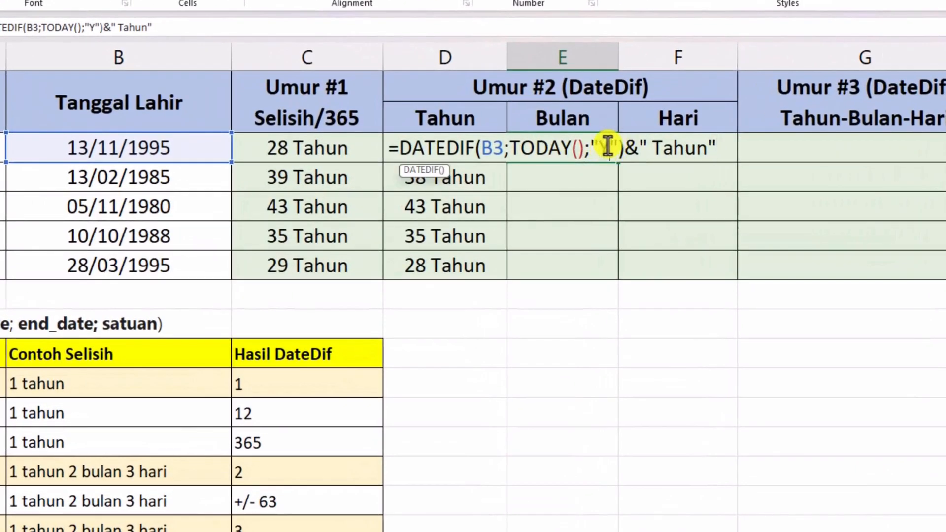
{"action": "type", "text": "M"}
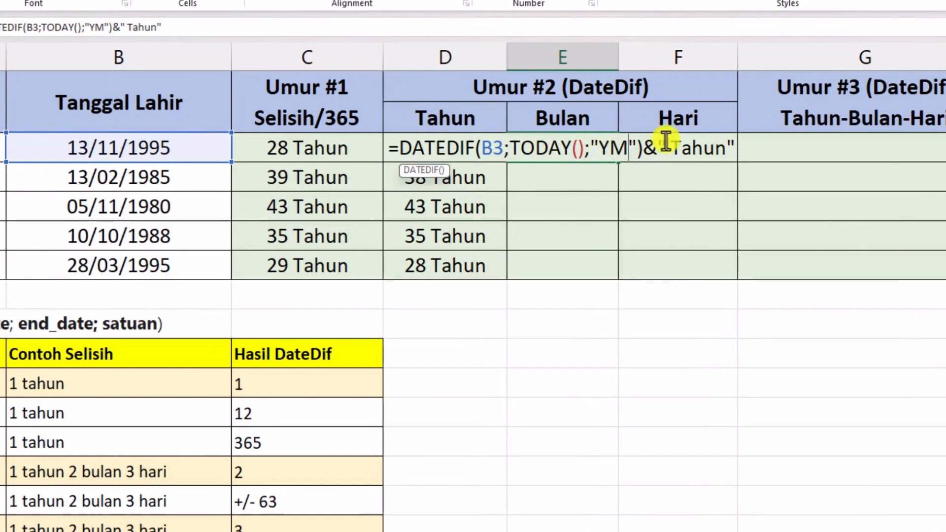
{"action": "double_click", "coordinate": [693, 148]}
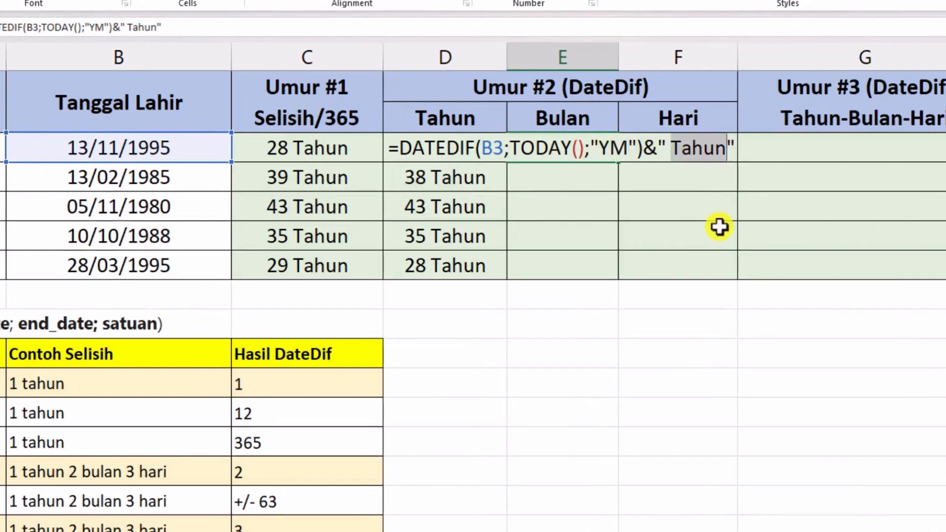
{"action": "type", "text": "Bulan"}
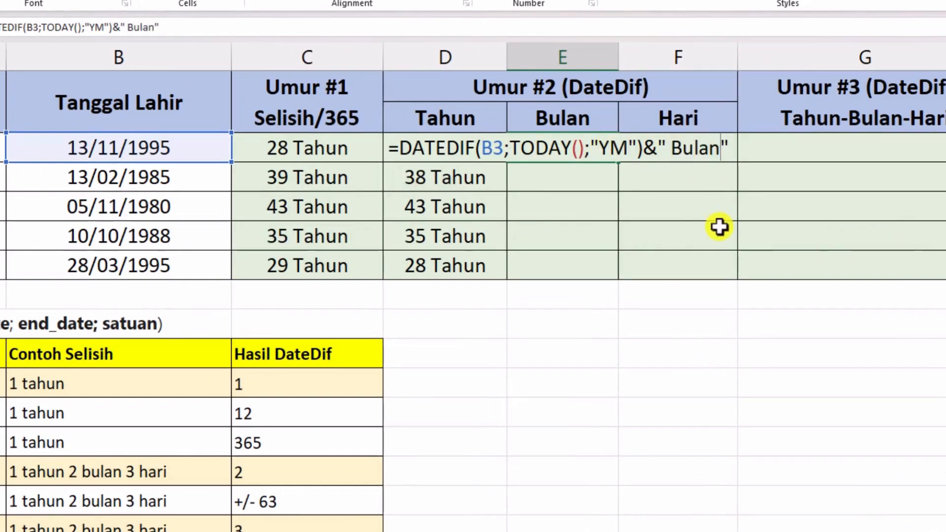
{"action": "key", "text": "Return"}
{"action": "left_click", "coordinate": [604, 153]}
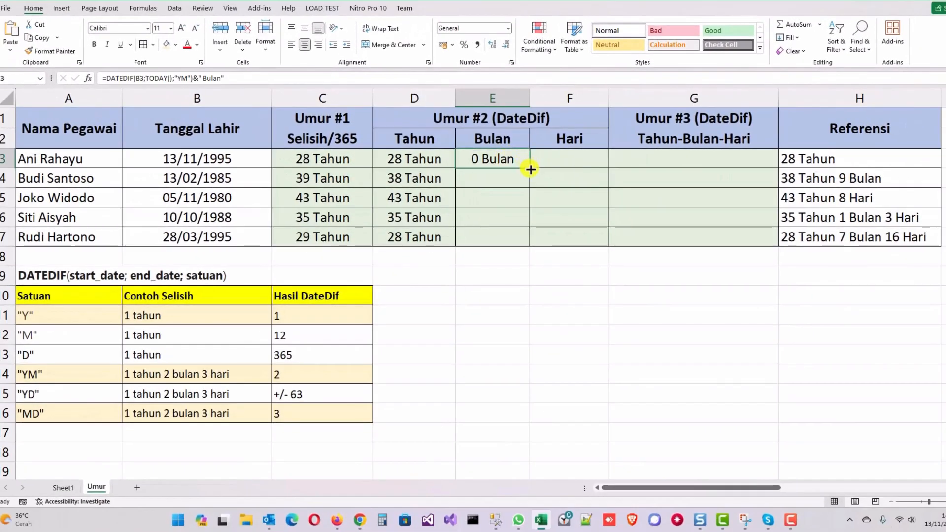
{"action": "left_click_drag", "start_coordinate": [531, 170], "coordinate": [532, 244]}
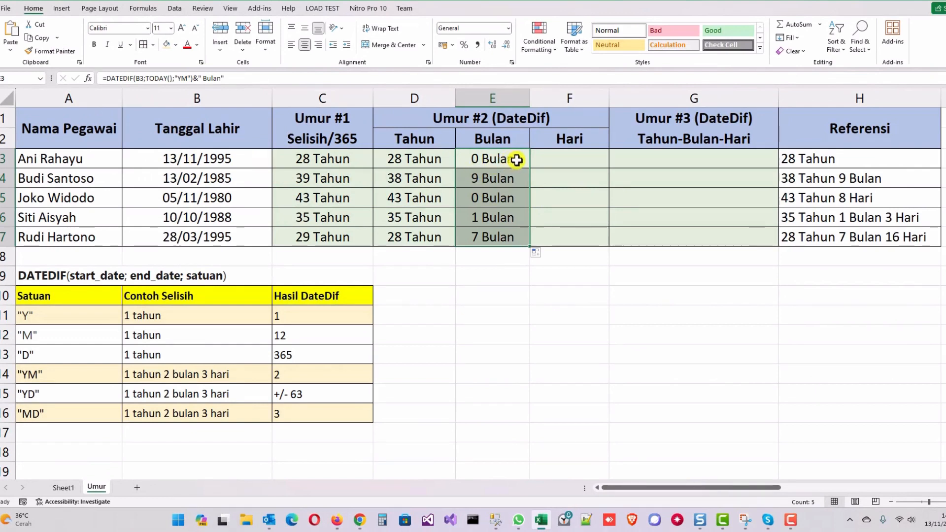
- Check the "MD" row of the unit table and paste the copied D3 formula text into cell F3
{"action": "left_click", "coordinate": [581, 156]}
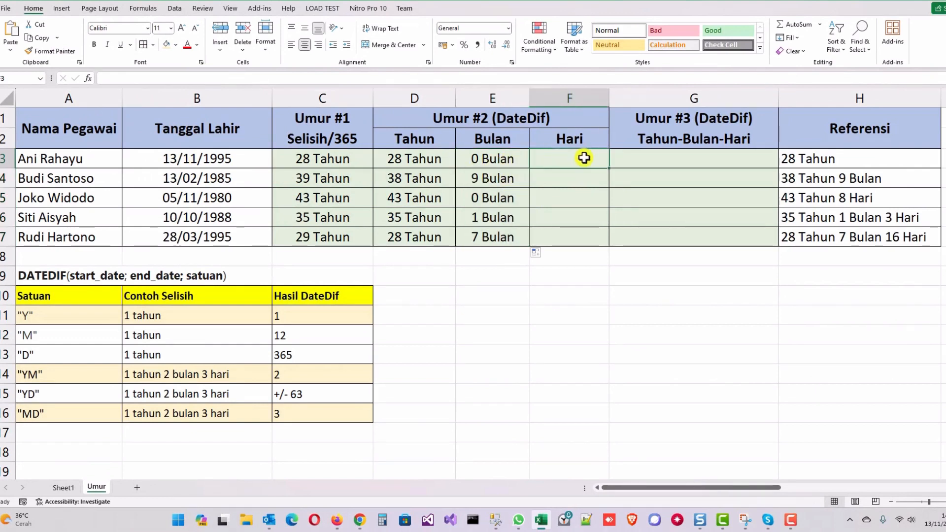
{"action": "left_click", "coordinate": [518, 156]}
{"action": "double_click", "coordinate": [575, 156]}
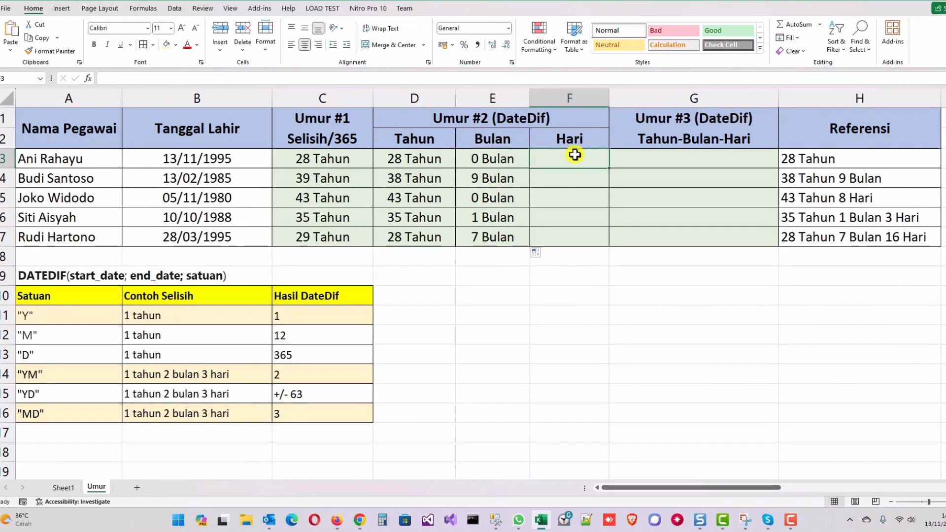
{"action": "key", "text": "Escape"}
{"action": "left_click", "coordinate": [3, 413]}
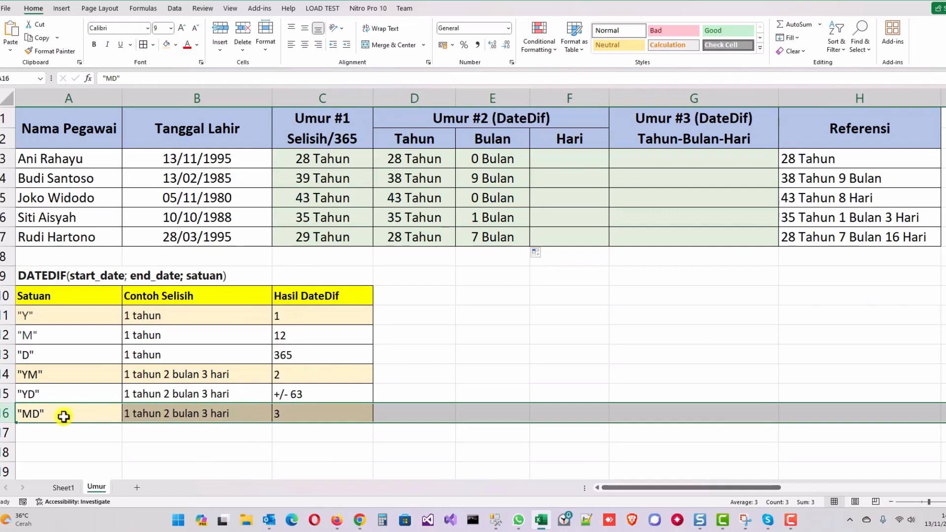
{"action": "left_click", "coordinate": [305, 415]}
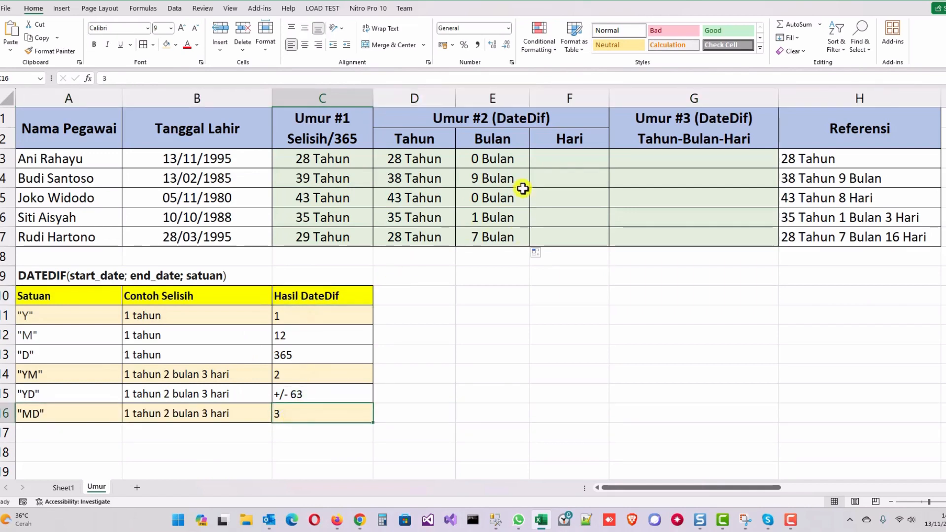
{"action": "double_click", "coordinate": [544, 155]}
{"action": "type", "text": "=DATEDIF(B3;TODAY();\"Y\")&\" Tahun\""}
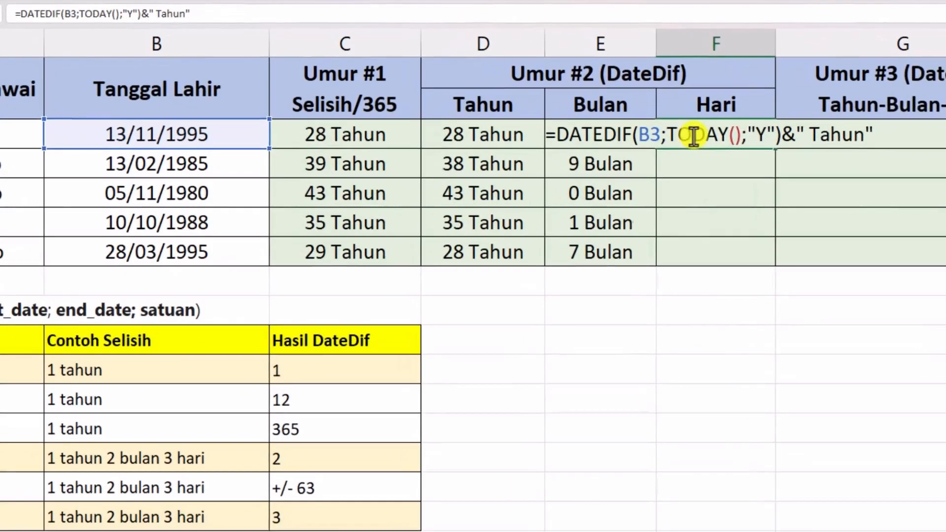
- Edit the F3 formula to =DATEDIF(B3;TODAY();"MD")&" Hari" and fill it down through F7
{"action": "left_click", "coordinate": [654, 149]}
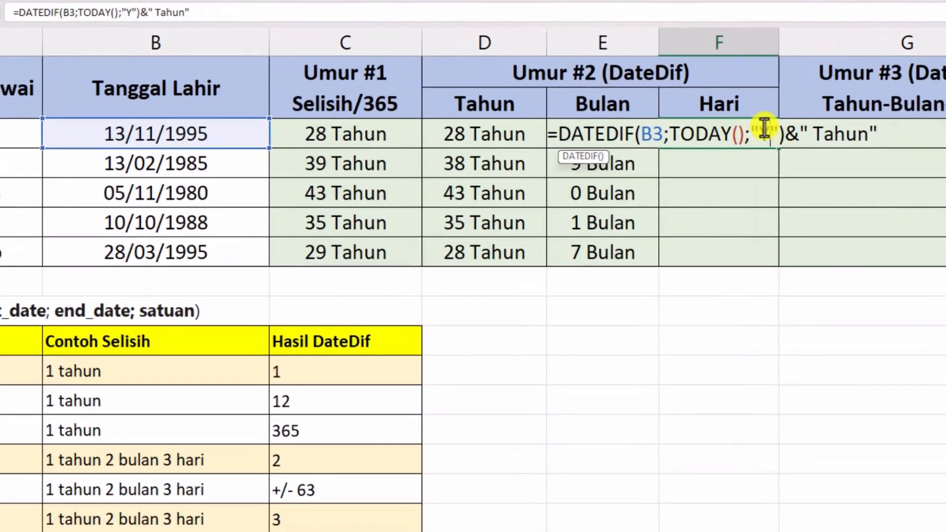
{"action": "key", "text": "BackSpace"}
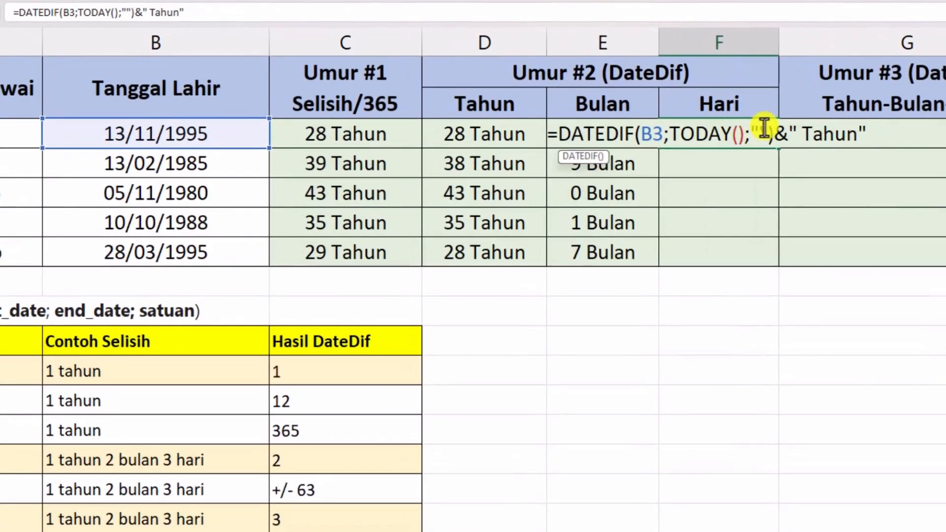
{"action": "type", "text": "MD"}
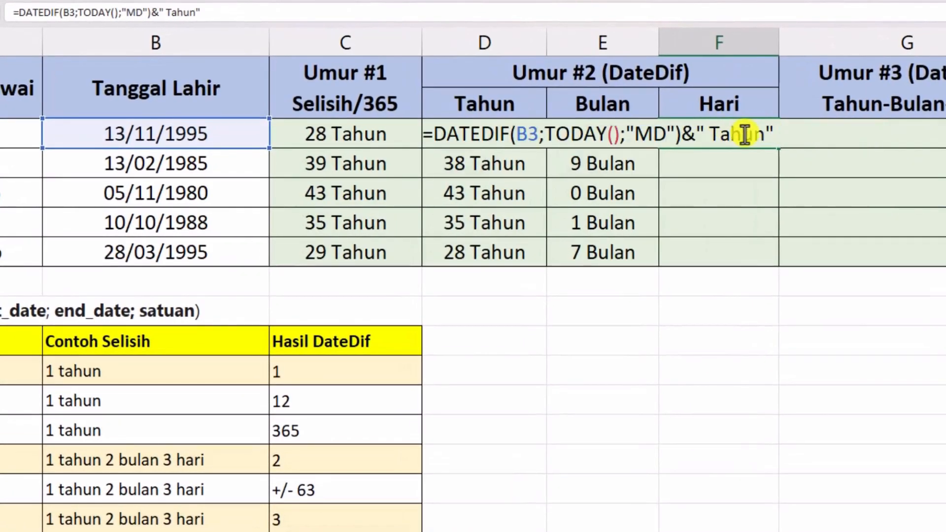
{"action": "double_click", "coordinate": [744, 131]}
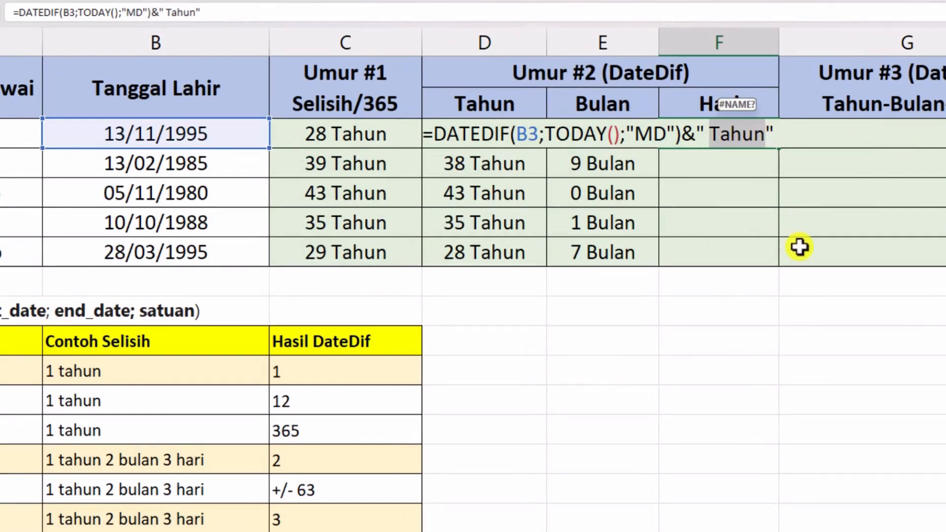
{"action": "type", "text": "Hari"}
{"action": "key", "text": "Return"}
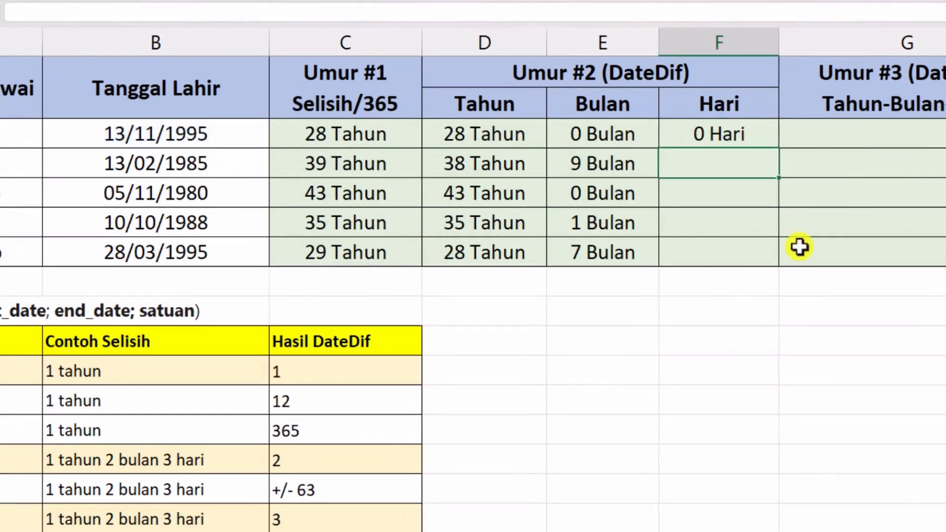
{"action": "left_click", "coordinate": [743, 135]}
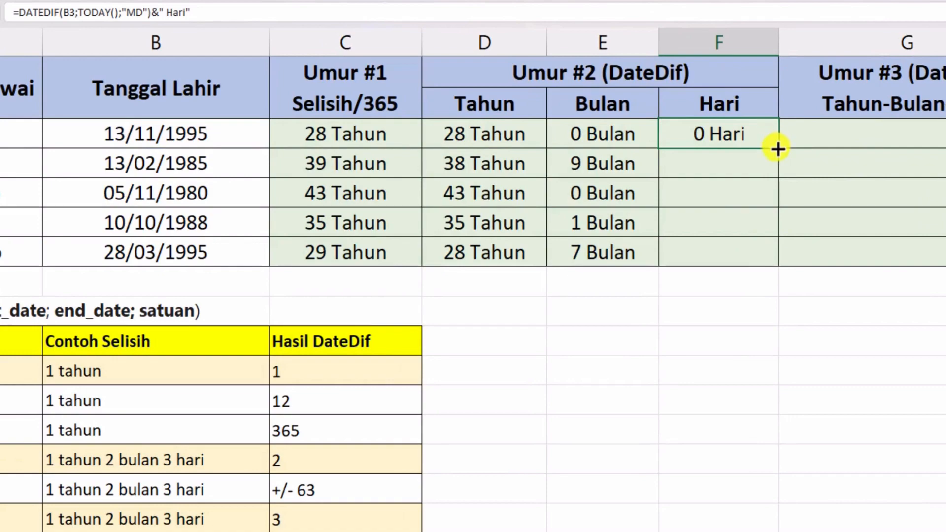
{"action": "left_click_drag", "start_coordinate": [778, 148], "coordinate": [774, 259]}
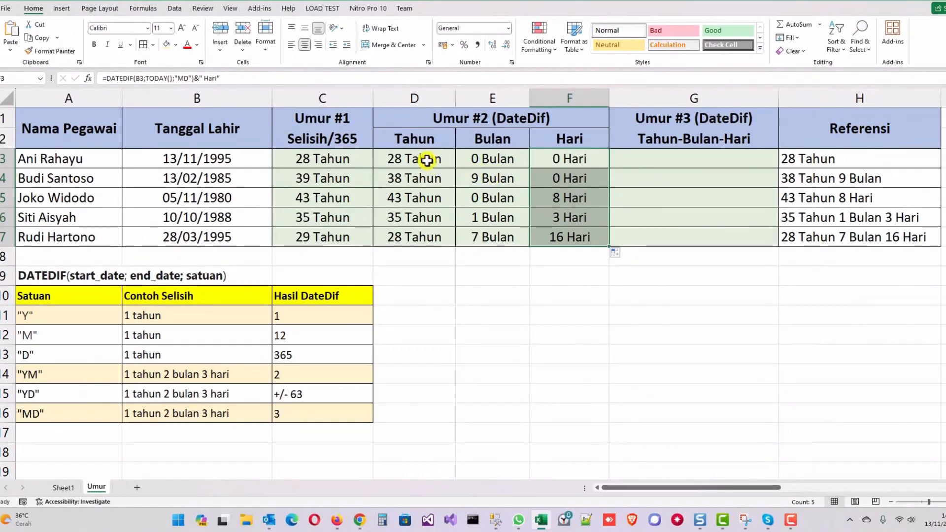
- Examine the year, month and day results in rows 3 to 6 and the DATEDIF syntax in A9
{"action": "left_click", "coordinate": [427, 155]}
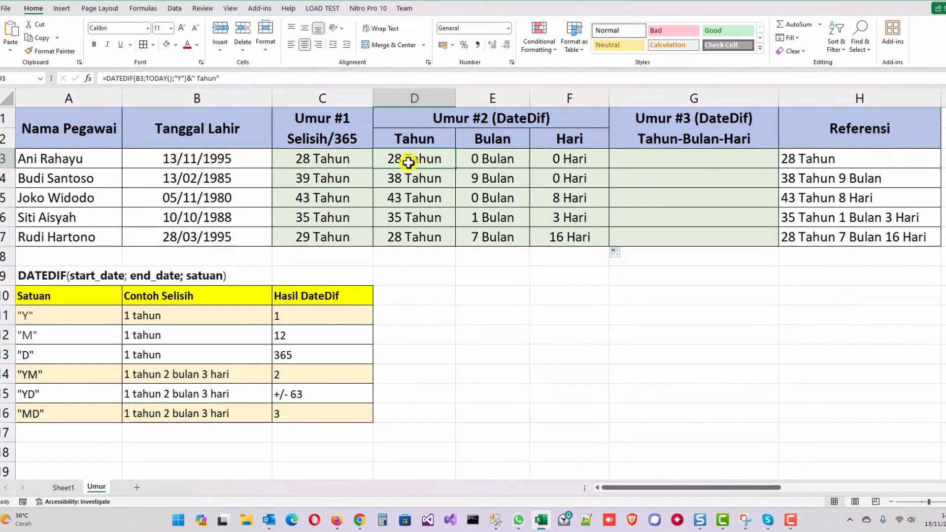
{"action": "left_click", "coordinate": [401, 179]}
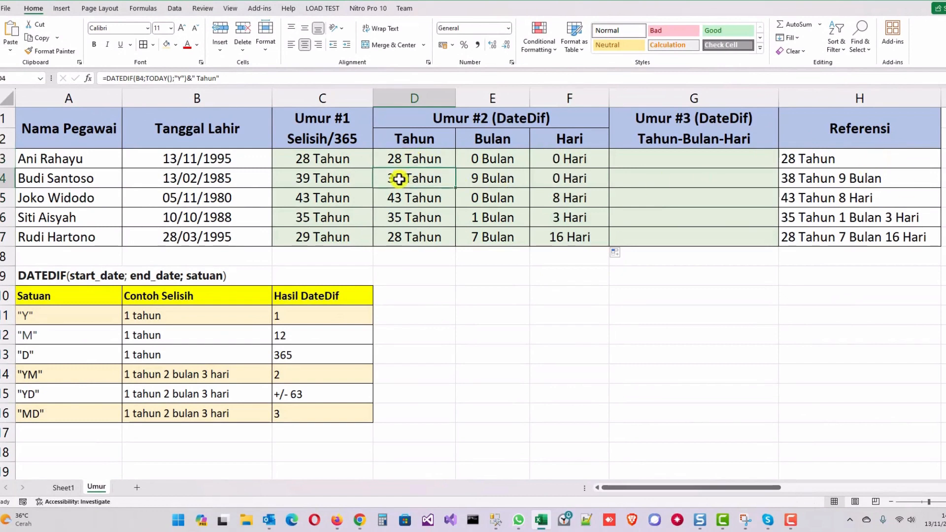
{"action": "left_click", "coordinate": [422, 200]}
{"action": "left_click", "coordinate": [592, 200]}
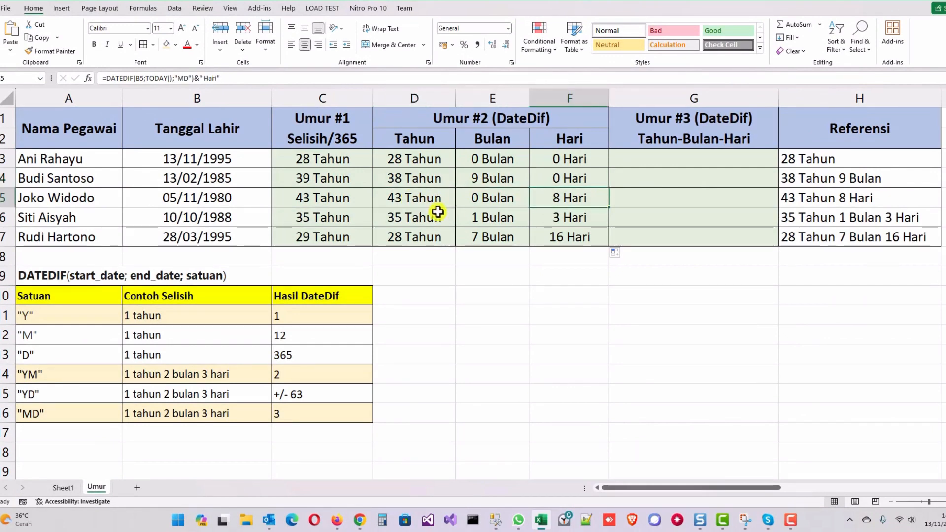
{"action": "left_click", "coordinate": [416, 217]}
{"action": "left_click", "coordinate": [490, 219]}
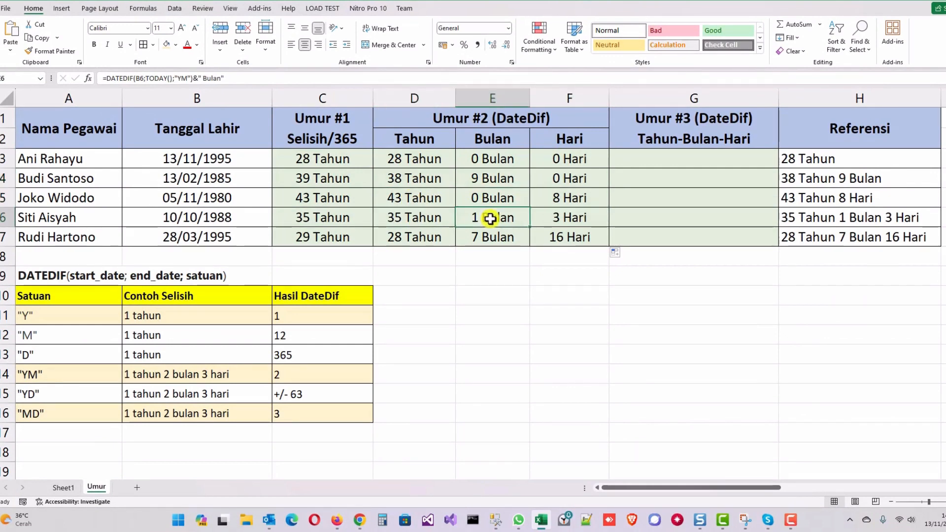
{"action": "left_click", "coordinate": [542, 217]}
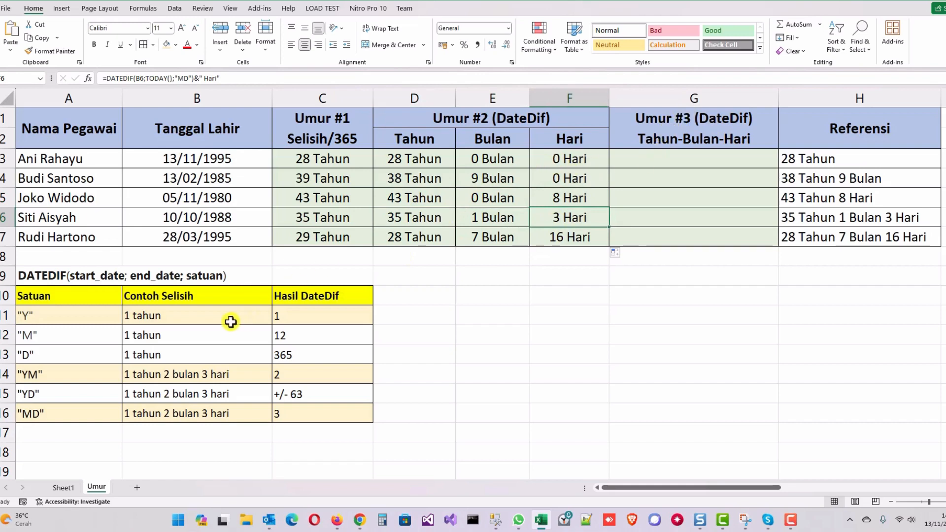
{"action": "left_click", "coordinate": [56, 276]}
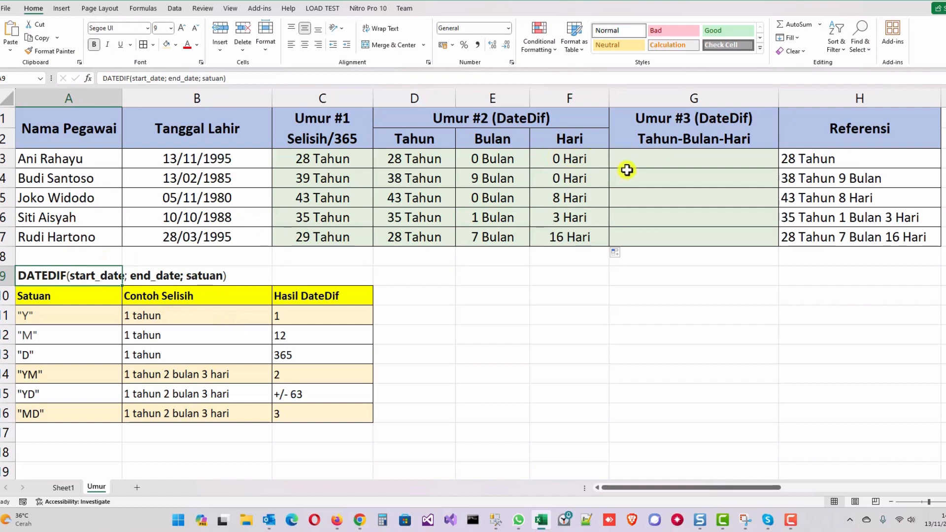
- Check the reference ages in H3:H7 and copy the formula text of cell D3
{"action": "left_click", "coordinate": [679, 157]}
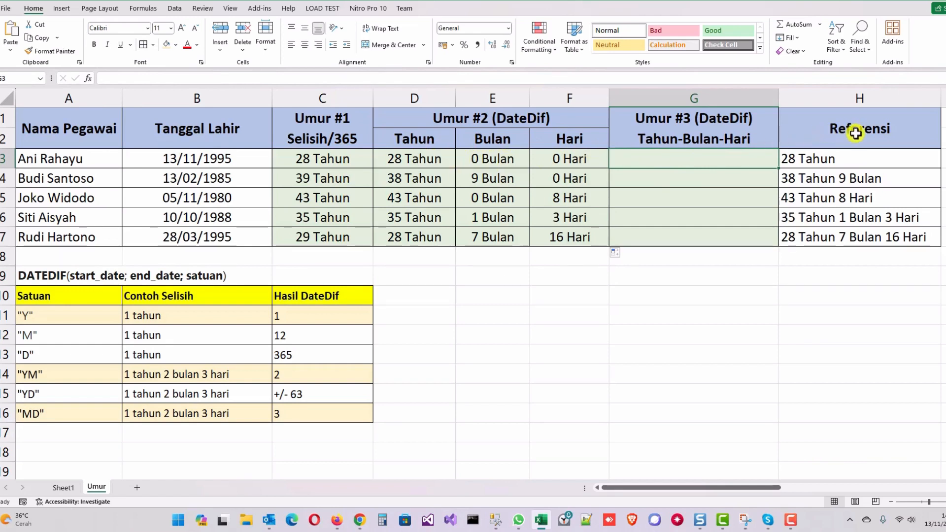
{"action": "left_click_drag", "start_coordinate": [847, 157], "coordinate": [864, 238]}
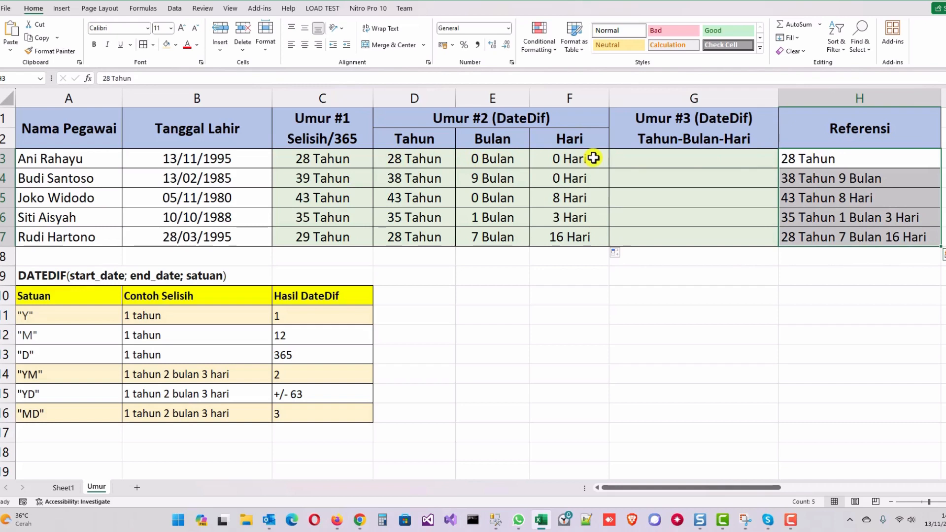
{"action": "left_click", "coordinate": [659, 155]}
{"action": "left_click", "coordinate": [417, 157]}
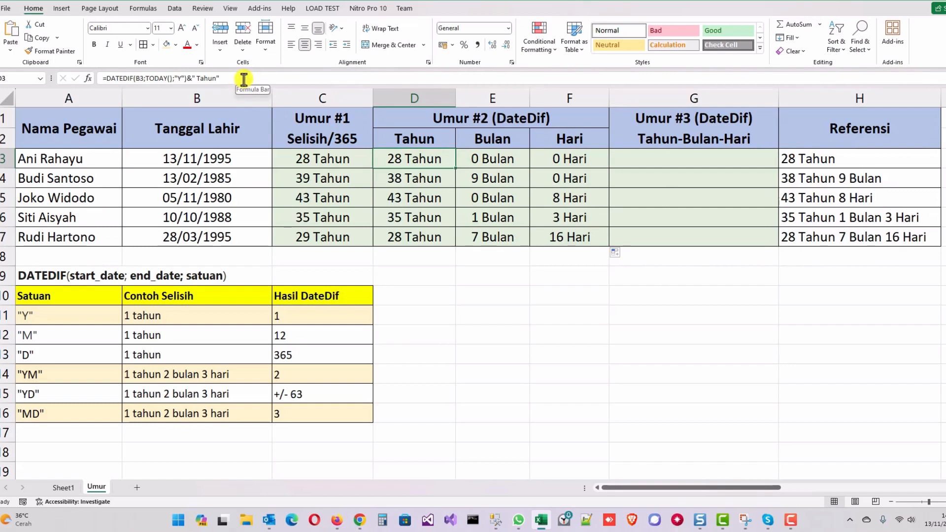
{"action": "left_click_drag", "start_coordinate": [240, 81], "coordinate": [92, 79]}
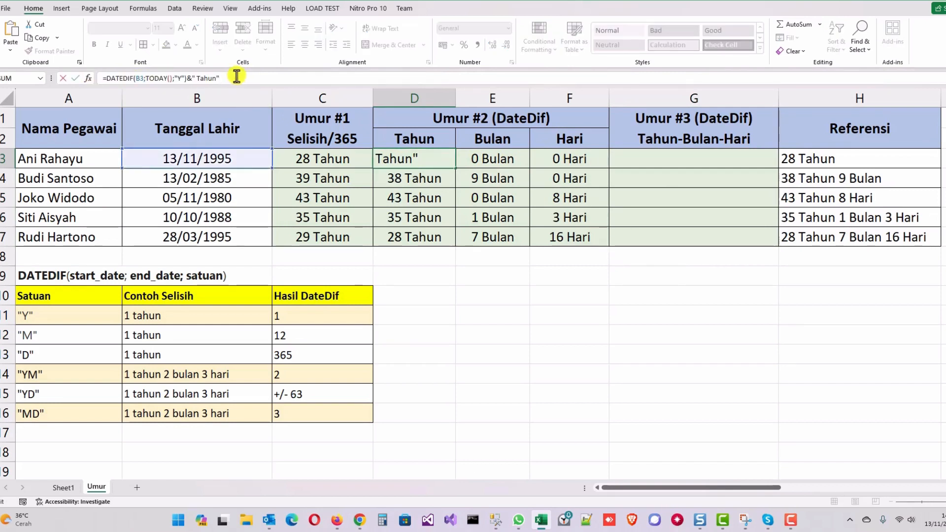
{"action": "key", "text": "Escape"}
- Enlarge the formula bar to several lines and paste the copied D3 formula text into cell G3
{"action": "left_click", "coordinate": [674, 153]}
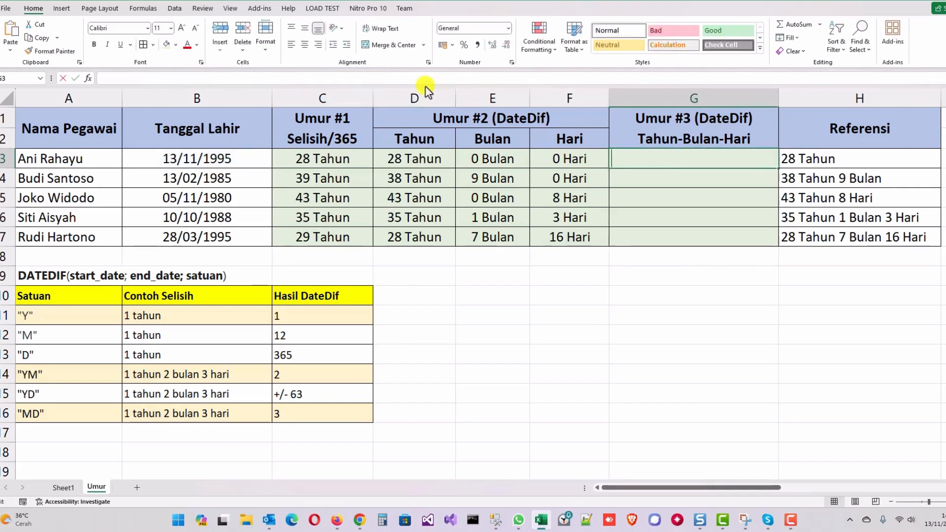
{"action": "left_click", "coordinate": [426, 79]}
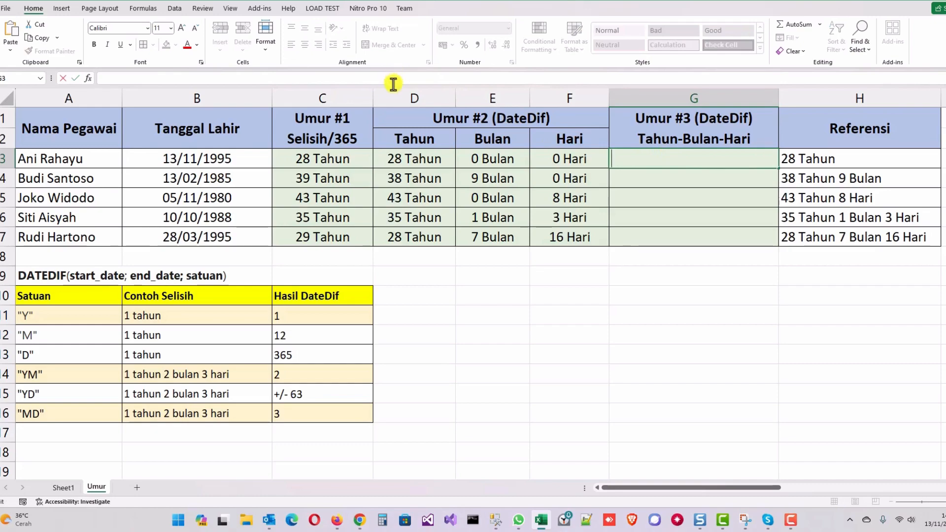
{"action": "left_click_drag", "start_coordinate": [392, 90], "coordinate": [393, 127]}
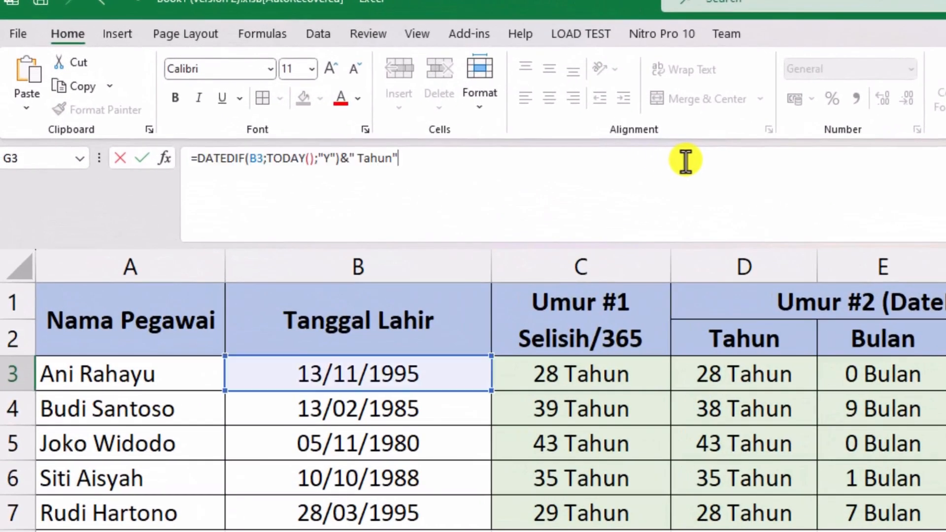
{"action": "left_click", "coordinate": [685, 161]}
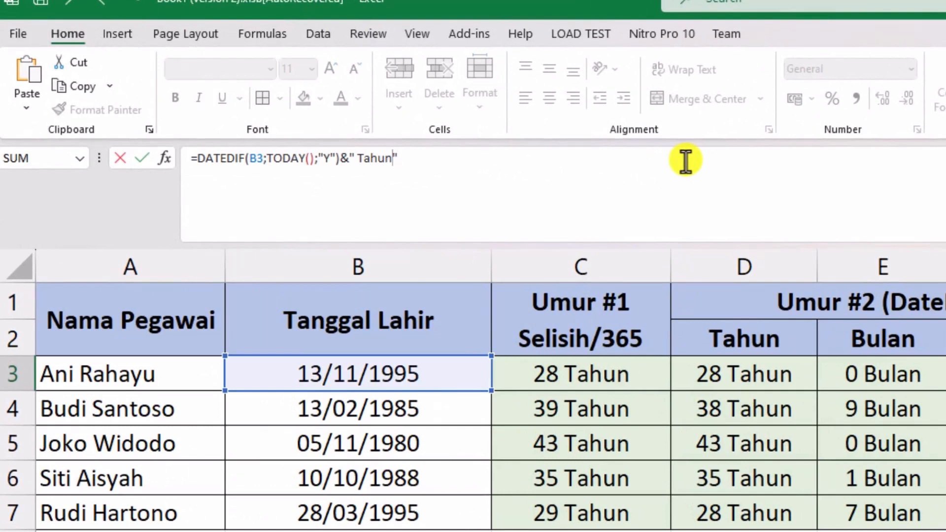
- Wrap the G3 formula in an IF function whose logical test is DATEDIF(B3;TODAY();"Y")=0
{"action": "type", "text": "IF"}
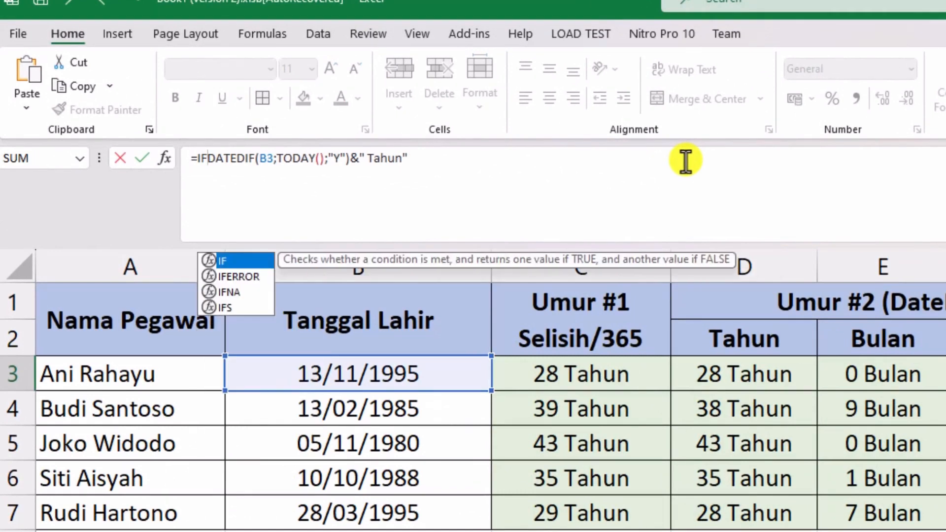
{"action": "type", "text": "("}
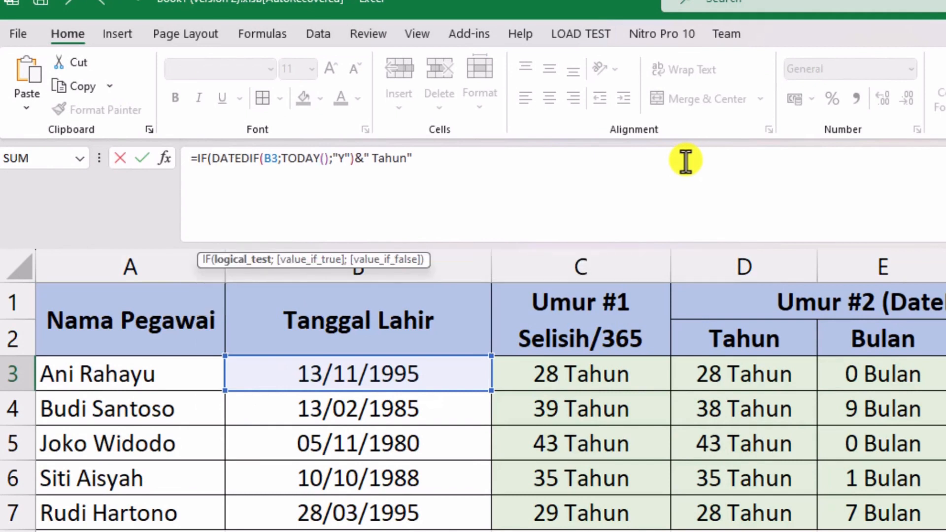
{"action": "key", "text": "shift+Right"}
{"action": "key", "text": "shift+Right"}
{"action": "key", "text": "shift+Right"}
{"action": "key", "text": "shift+Right"}
{"action": "key", "text": "shift+Right"}
{"action": "key", "text": "shift+Right"}
{"action": "key", "text": "shift+Right"}
{"action": "key", "text": "shift+Right"}
{"action": "key", "text": "shift+Right"}
{"action": "key", "text": "shift+Right"}
{"action": "key", "text": "shift+Right"}
{"action": "key", "text": "shift+Right"}
{"action": "key", "text": "shift+Right"}
{"action": "key", "text": "shift+Right"}
{"action": "key", "text": "shift+Right"}
{"action": "key", "text": "shift+Right"}
{"action": "key", "text": "shift+Right"}
{"action": "key", "text": "shift+Right"}
{"action": "key", "text": "shift+Right"}
{"action": "key", "text": "shift+Right"}
{"action": "key", "text": "ctrl+c"}
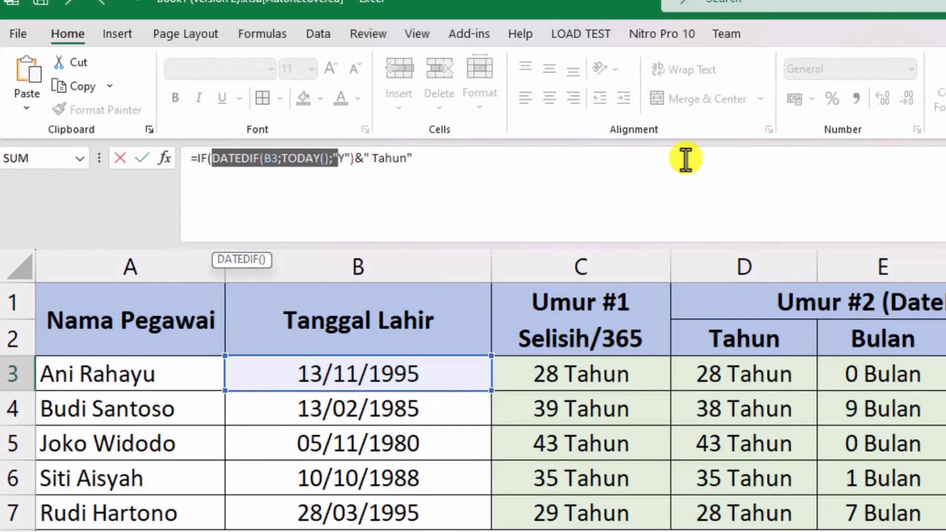
{"action": "key", "text": "Home"}
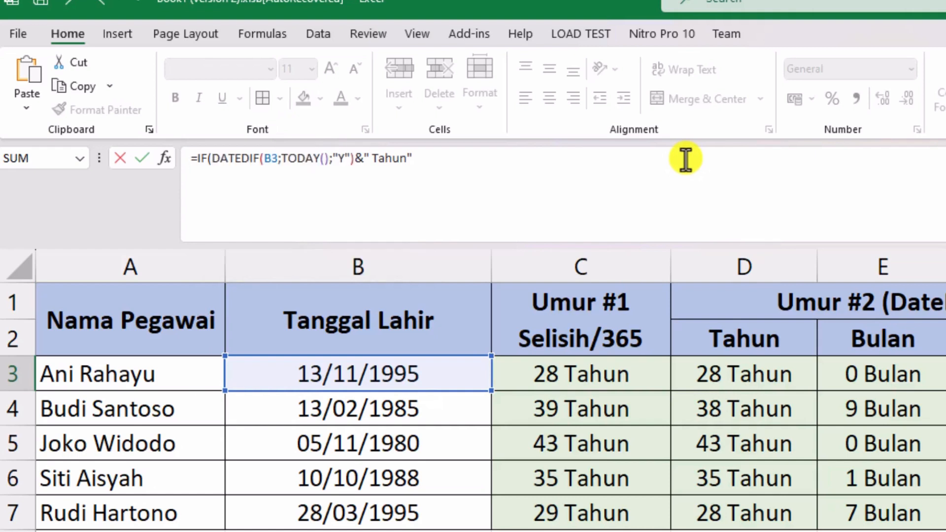
{"action": "key", "text": "Right"}
{"action": "key", "text": "Right"}
{"action": "key", "text": "Right"}
{"action": "key", "text": "Right"}
{"action": "key", "text": "ctrl+v"}
{"action": "type", "text": "=0"}
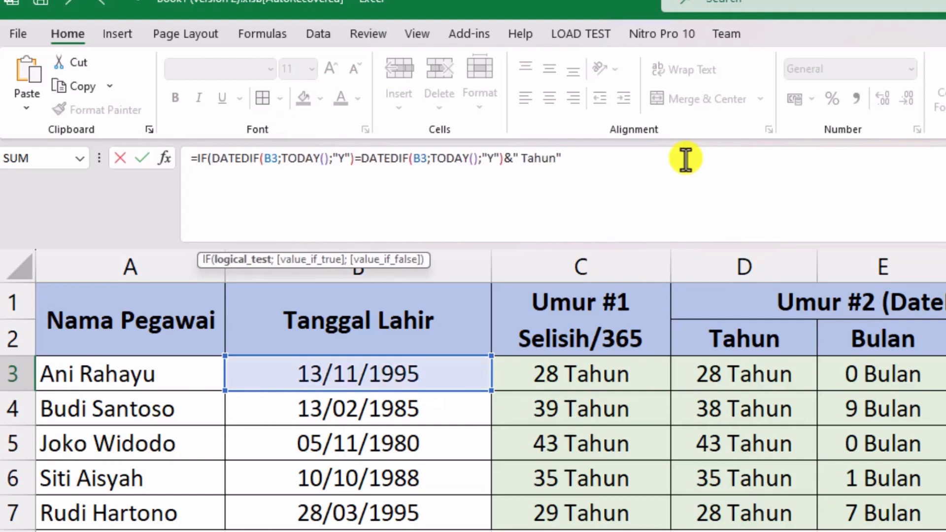
{"action": "type", "text": ";\"\""}
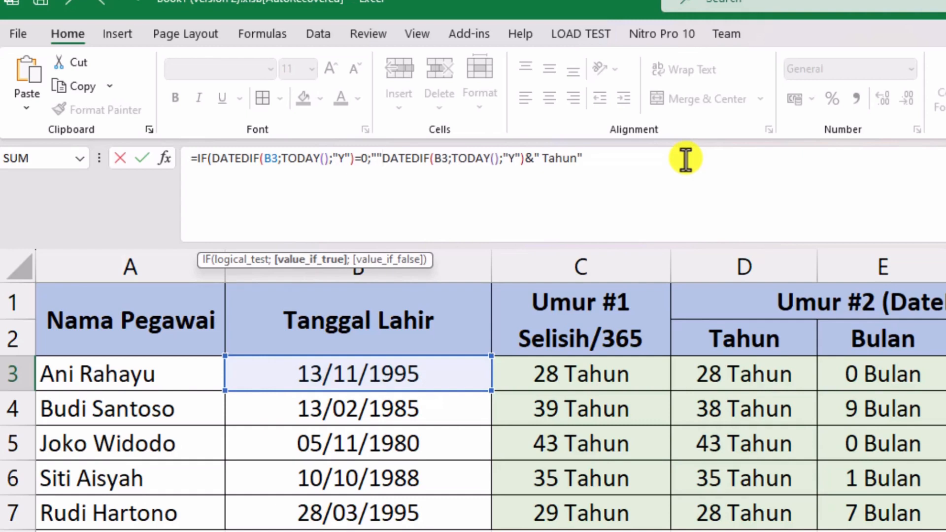
{"action": "type", "text": ";"}
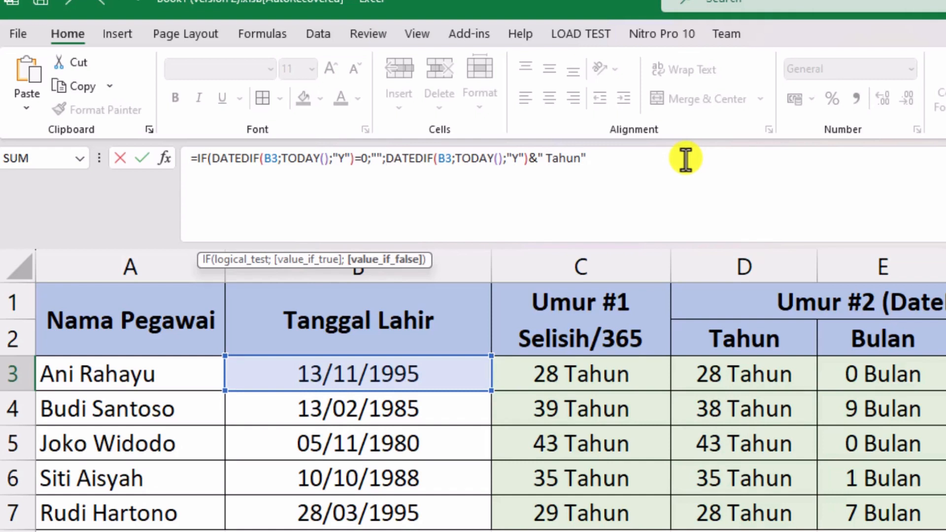
- Set the IF's true result to "", keep DATEDIF(B3;TODAY();"Y")&" Tahun" as the false result, and close the parenthesis
{"action": "key", "text": "shift+End"}
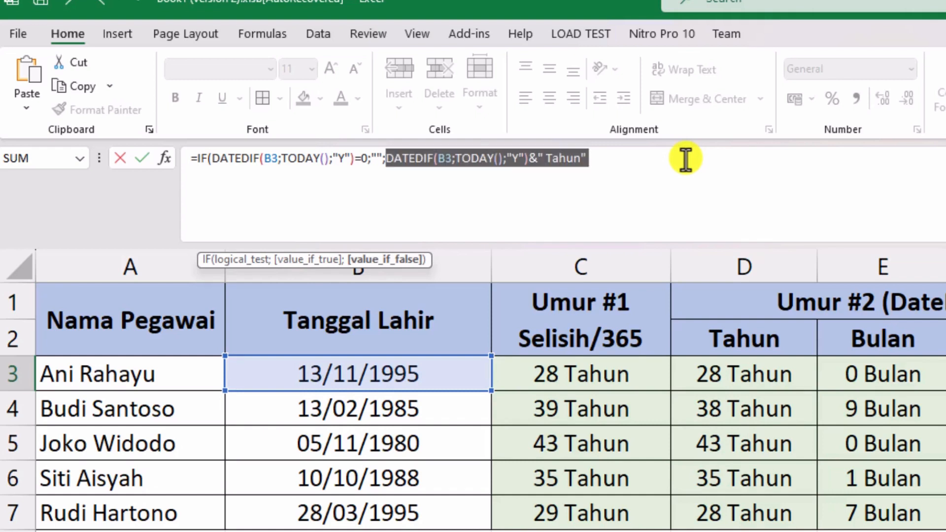
{"action": "key", "text": "Right"}
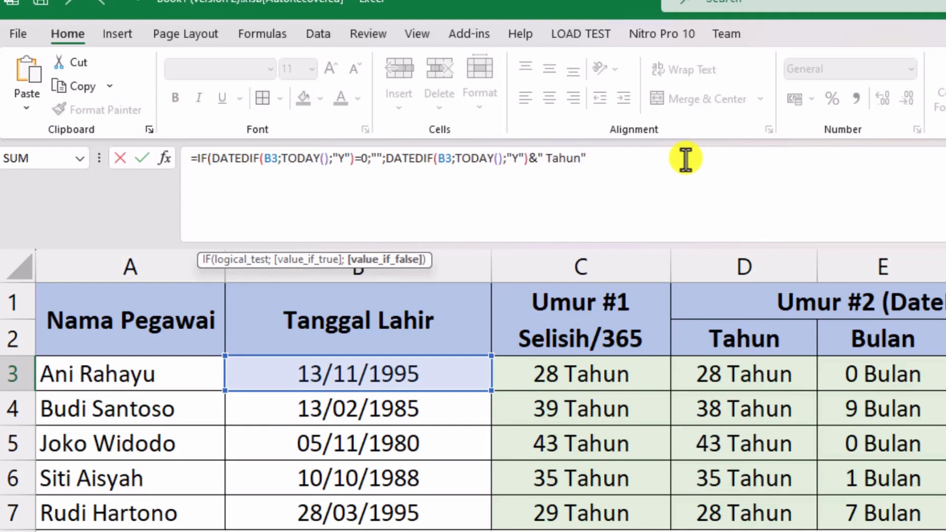
{"action": "type", "text": ")"}
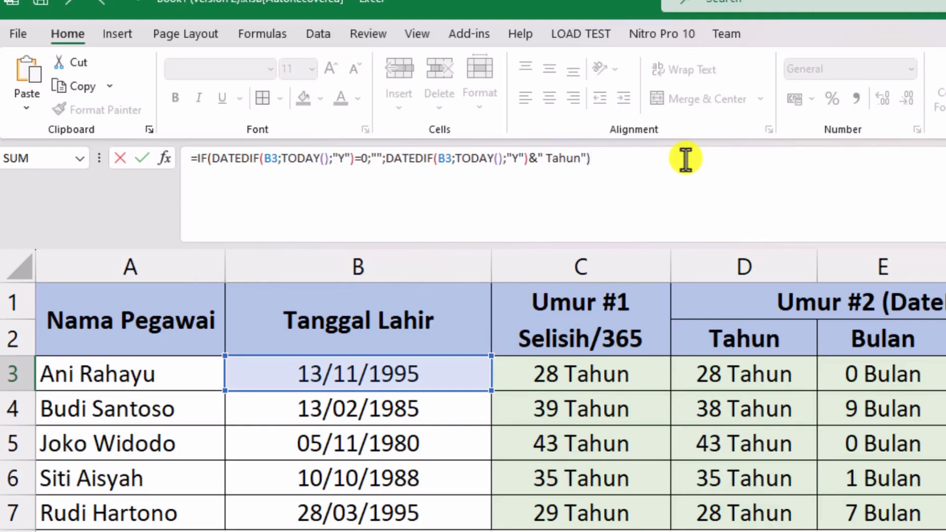
- Copy the whole IF expression, append & to the G3 formula, and paste the expression on a second line
{"action": "key", "text": "shift+Home"}
{"action": "key", "text": "shift+Right"}
{"action": "key", "text": "ctrl+c"}
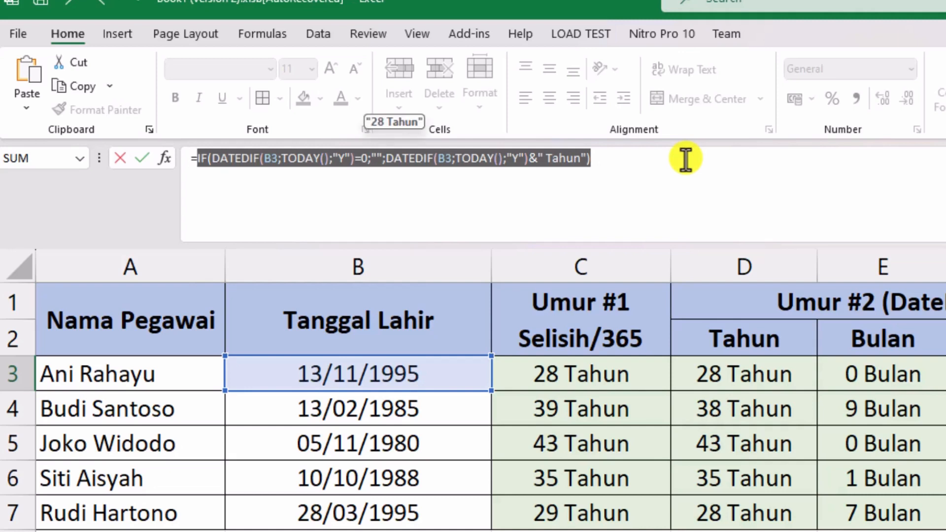
{"action": "key", "text": "End"}
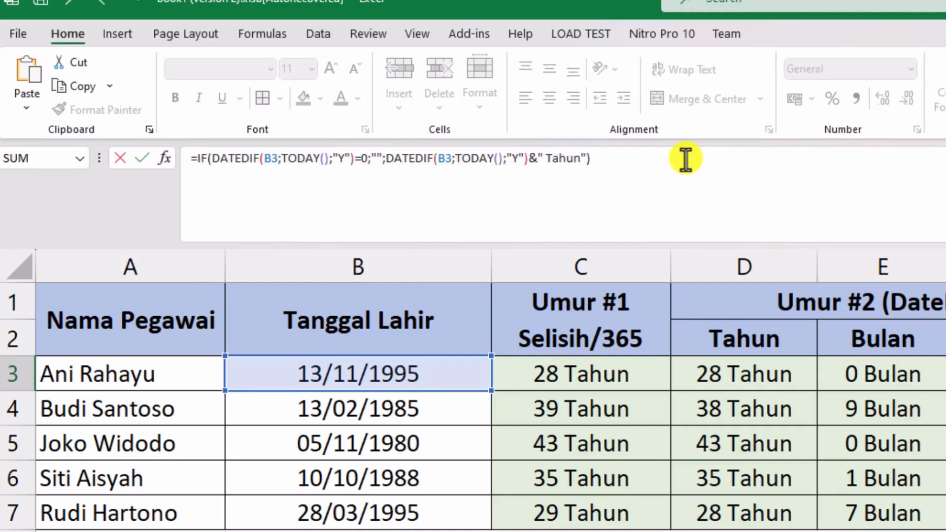
{"action": "key", "text": "Return"}
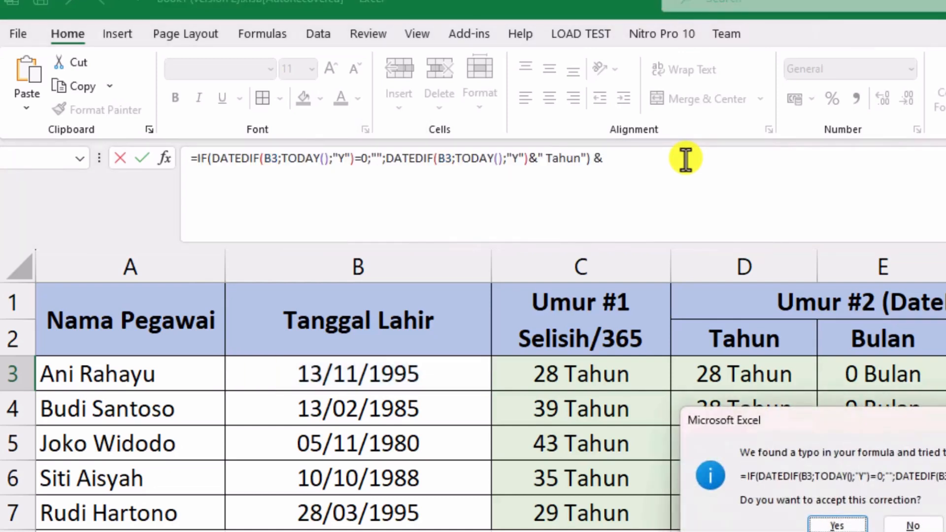
{"action": "left_click", "coordinate": [913, 525]}
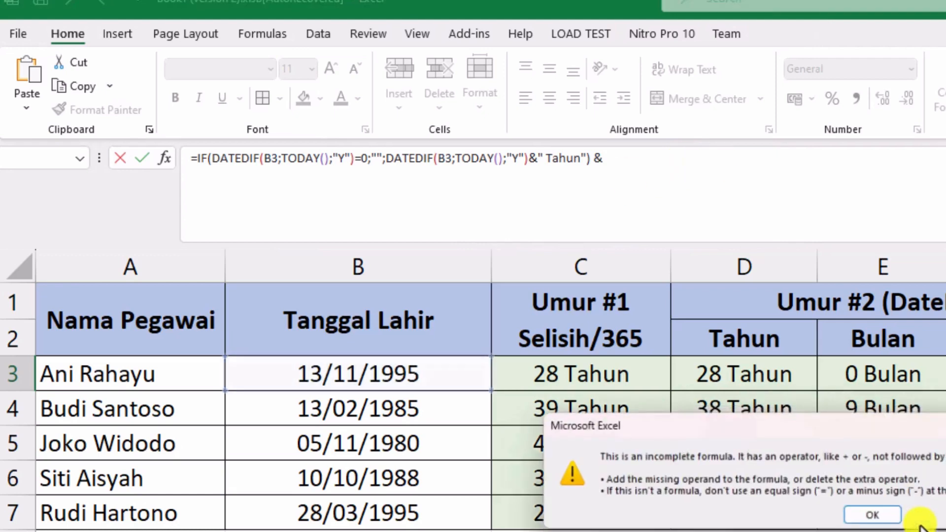
{"action": "left_click", "coordinate": [876, 518]}
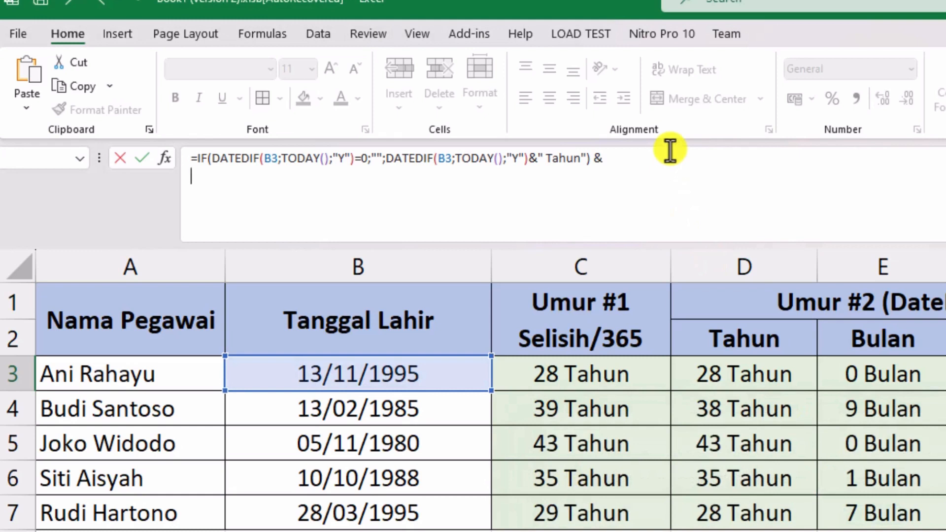
{"action": "key", "text": "ctrl+v"}
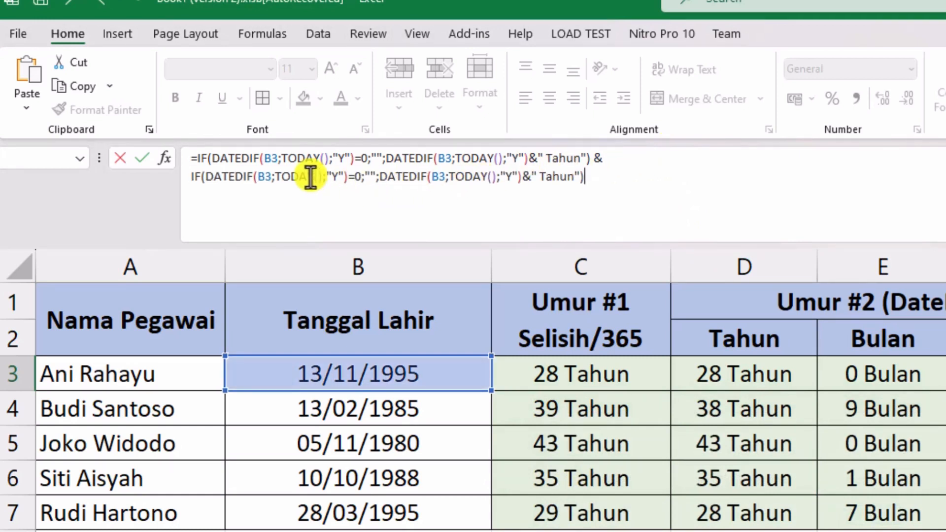
- Change both DATEDIF units in the formula's second line to "YM"
{"action": "double_click", "coordinate": [337, 177]}
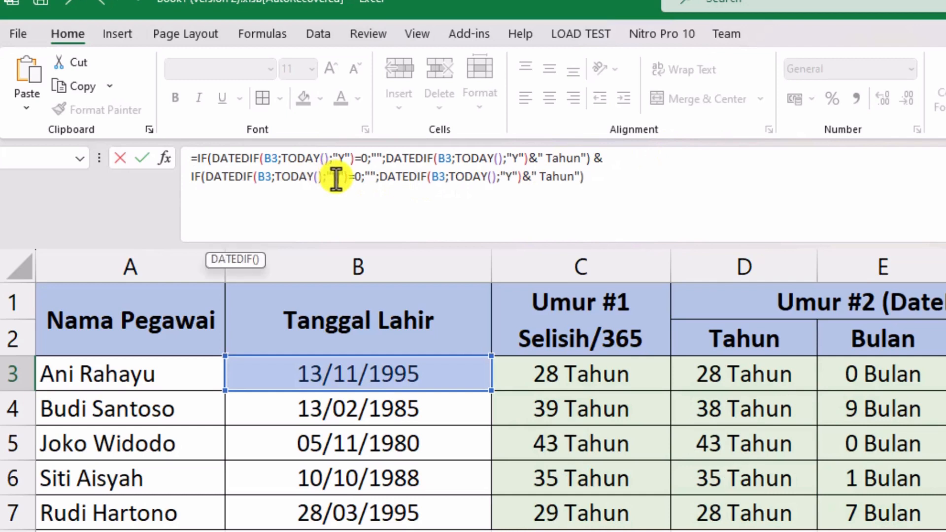
{"action": "type", "text": "YM"}
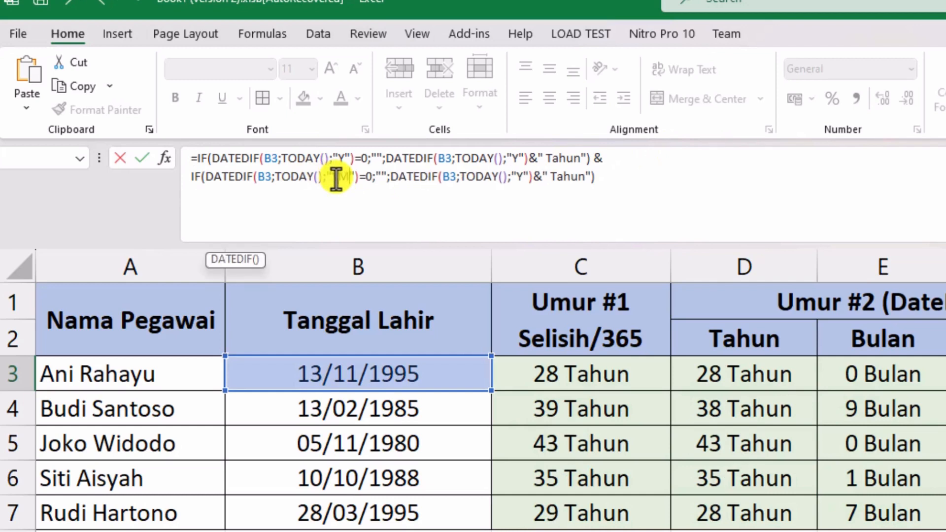
{"action": "double_click", "coordinate": [520, 177]}
{"action": "type", "text": "YM"}
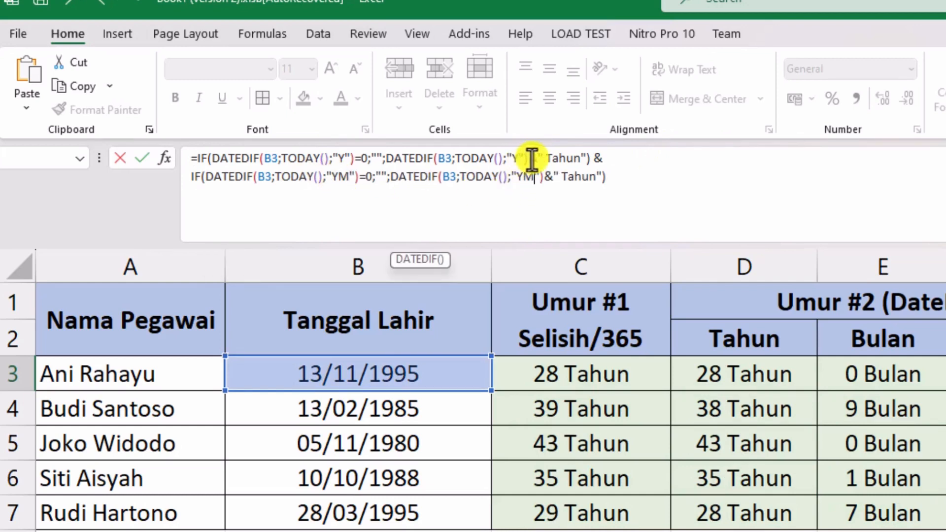
- Replace the text label in the formula's second line with Bulan
{"action": "double_click", "coordinate": [581, 176]}
{"action": "key", "text": "Right"}
{"action": "key", "text": "Left"}
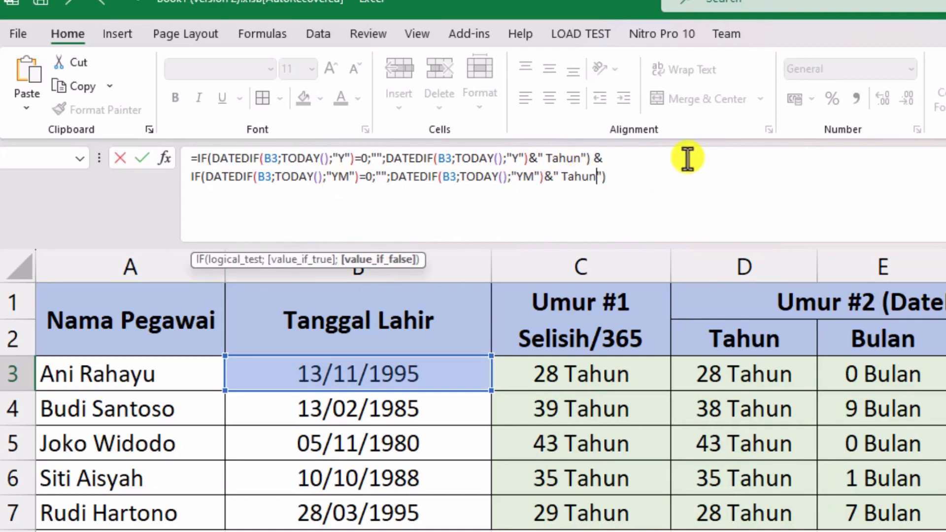
{"action": "key", "text": "BackSpace"}
{"action": "key", "text": "BackSpace"}
{"action": "key", "text": "BackSpace"}
{"action": "key", "text": "BackSpace"}
{"action": "key", "text": "BackSpace"}
{"action": "type", "text": "Bulan"}
- Add a trailing space inside the Tahun and Bulan labels, then append & and paste the copied IF expression on a third line
{"action": "left_click", "coordinate": [581, 158]}
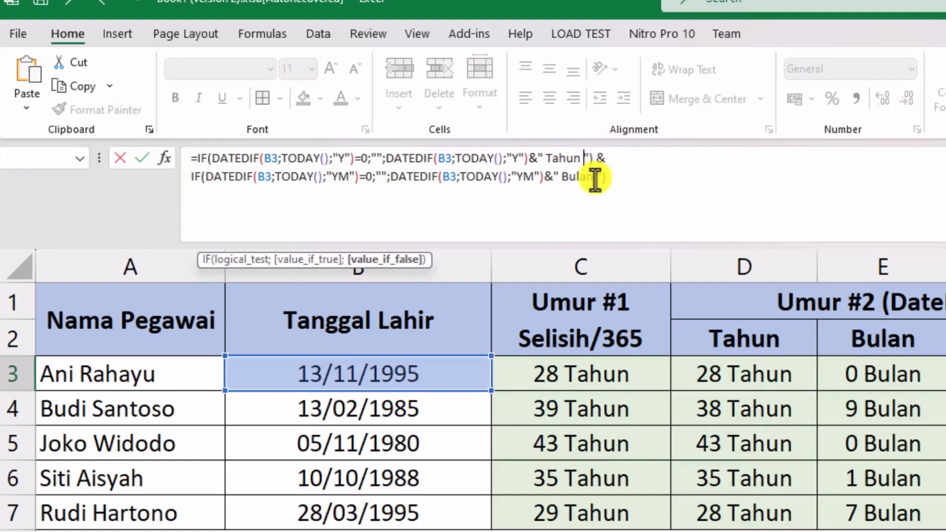
{"action": "left_click", "coordinate": [597, 176]}
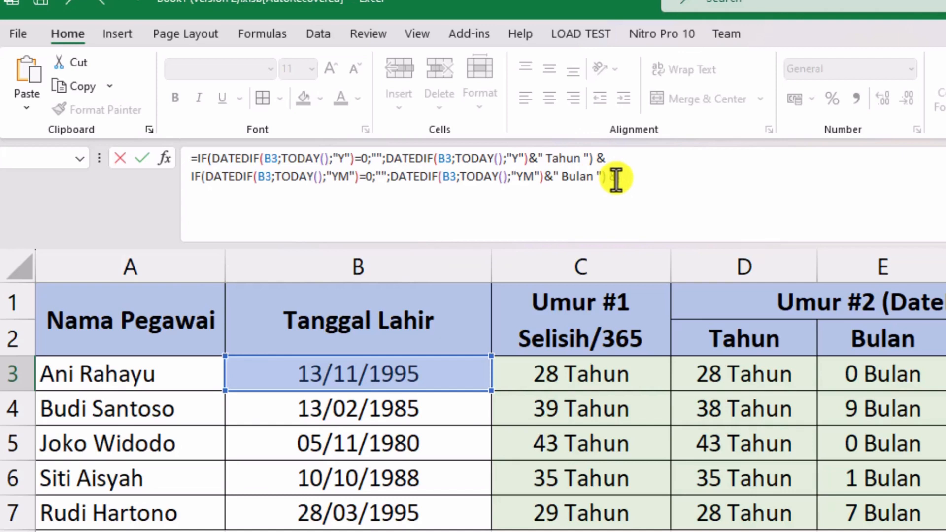
{"action": "key", "text": "alt+Return"}
{"action": "type", "text": "IF(DATEDIF(B3;TODAY();\"Y\")=0;\"\";DATEDIF(B3;TODAY();\"Y\")&\" Tahun\")"}
- Change both DATEDIF units in the formula's third line to "MD"
{"action": "left_click", "coordinate": [340, 195]}
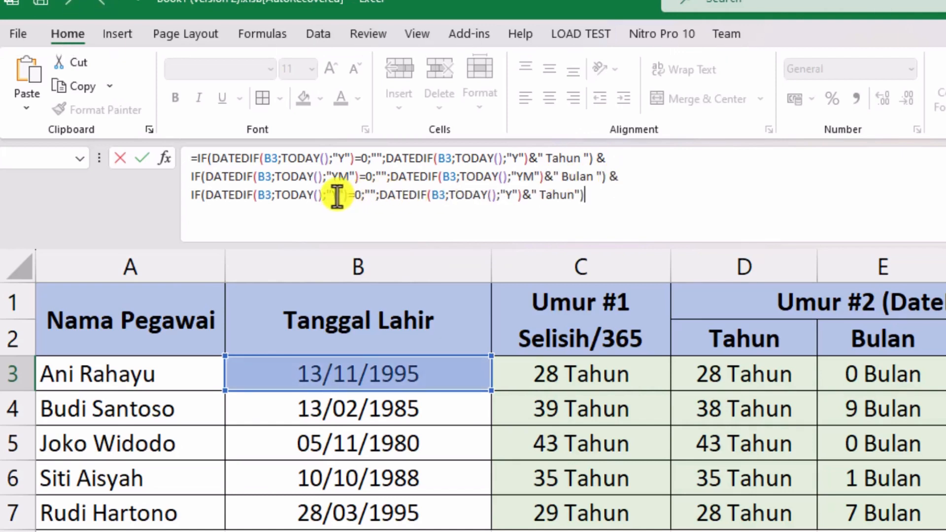
{"action": "key", "text": "BackSpace"}
{"action": "type", "text": "MD"}
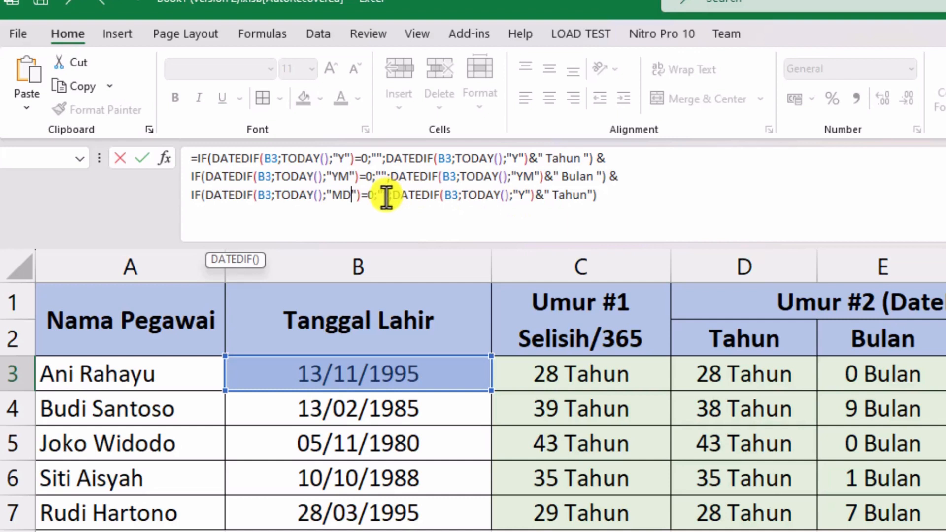
{"action": "left_click", "coordinate": [525, 196]}
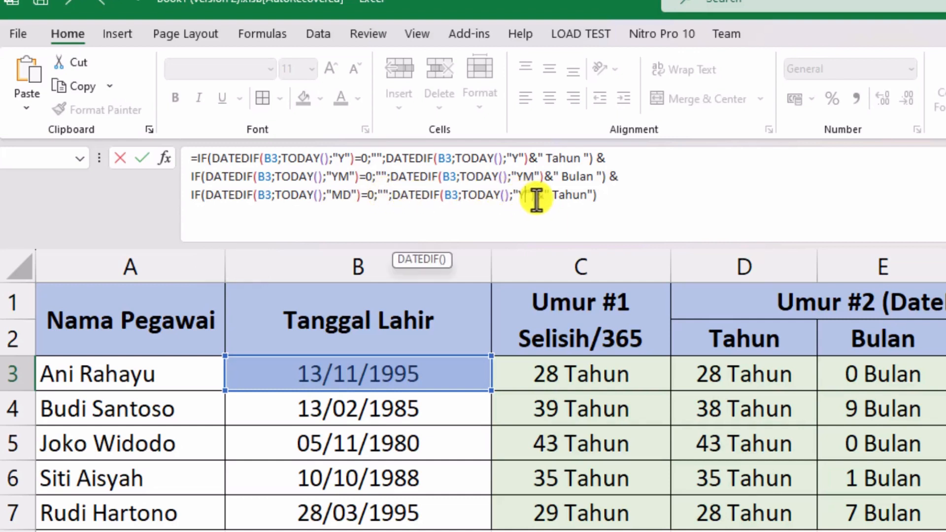
{"action": "key", "text": "BackSpace"}
{"action": "type", "text": "MD"}
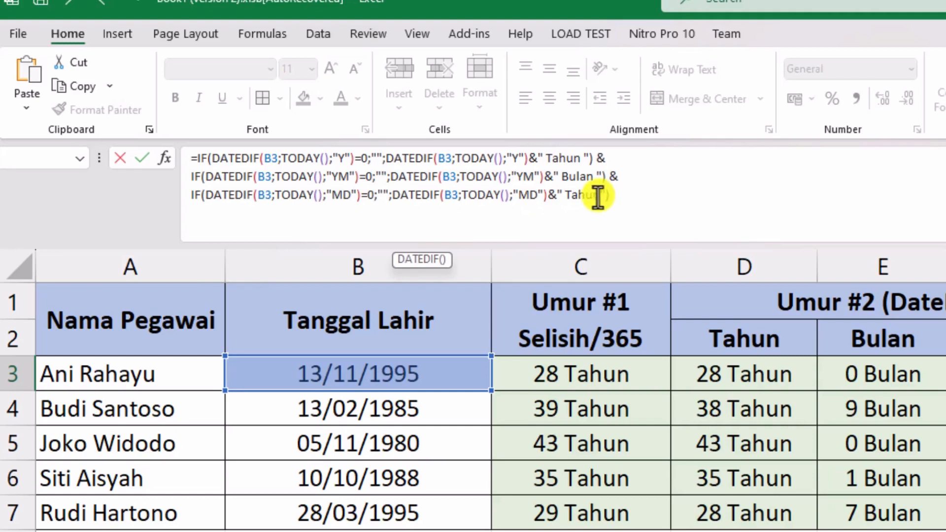
- Replace the text label in the third line with Hari to complete the G3 formula, and shrink the formula bar to one line
{"action": "left_click_drag", "start_coordinate": [599, 196], "coordinate": [564, 196]}
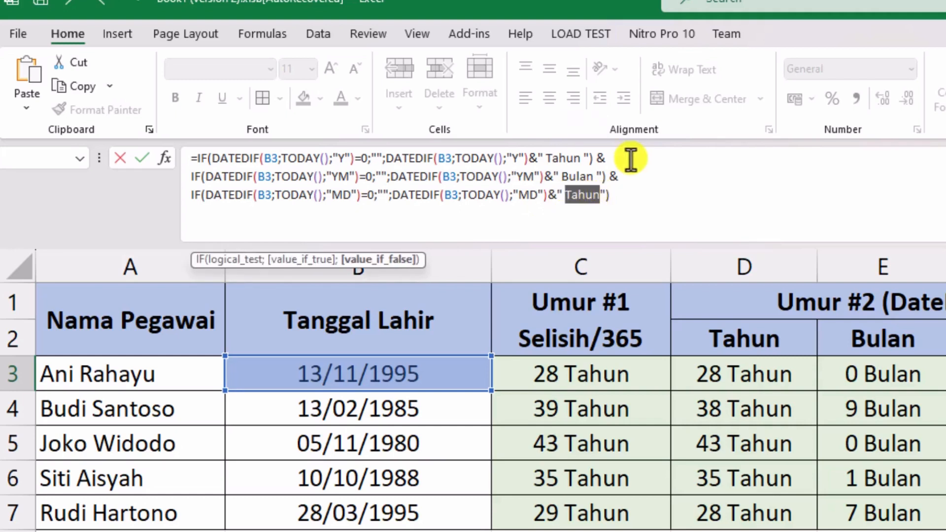
{"action": "type", "text": "Hari"}
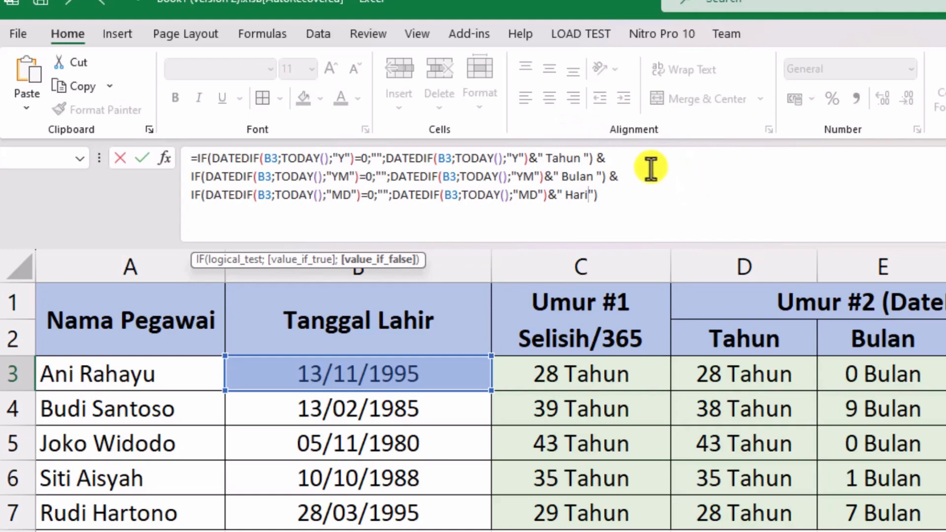
{"action": "key", "text": "Return"}
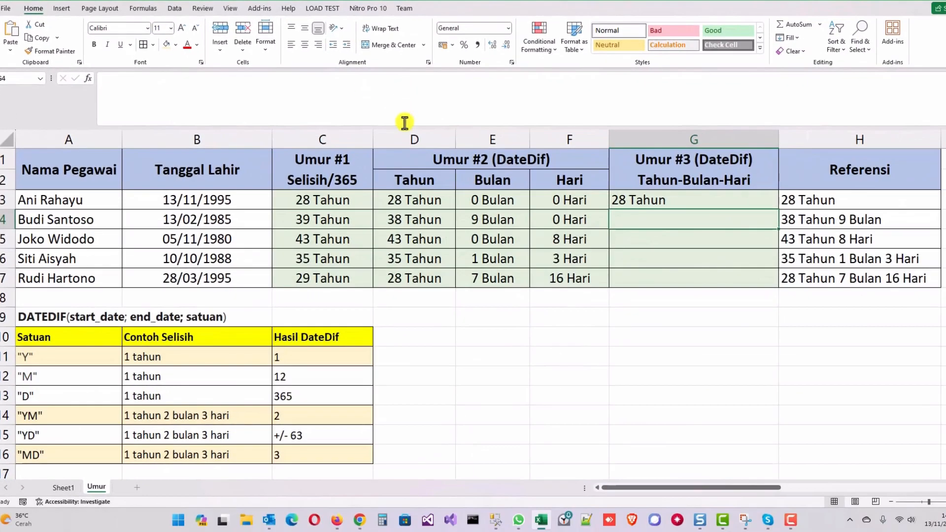
{"action": "left_click_drag", "start_coordinate": [391, 127], "coordinate": [390, 93]}
- Check G3 against the month and day cells E3 and F3, and fill the G3 formula down to G7
{"action": "left_click", "coordinate": [667, 160]}
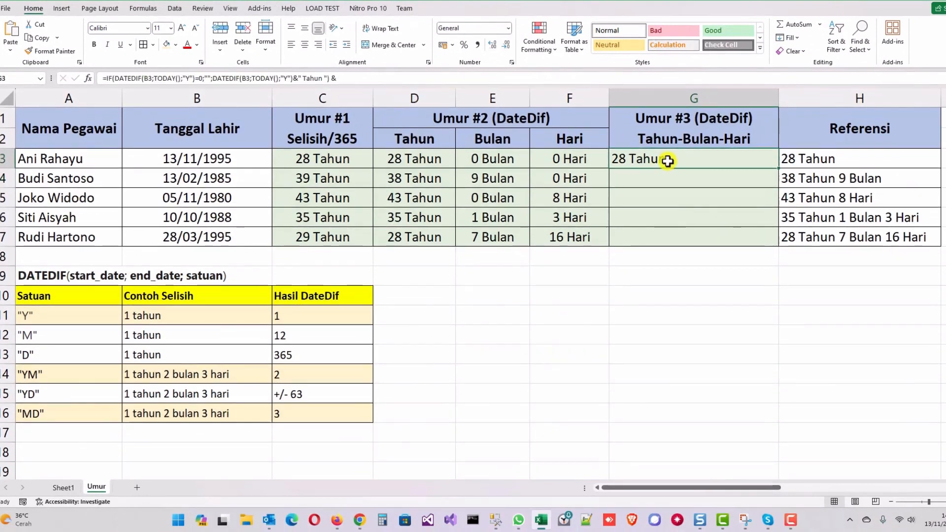
{"action": "key", "text": "Left"}
{"action": "key", "text": "Left"}
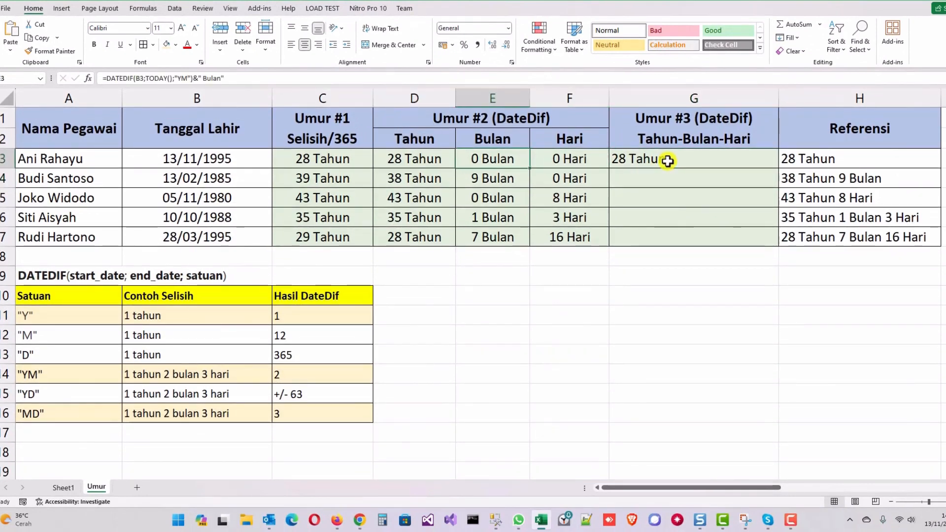
{"action": "key", "text": "Right"}
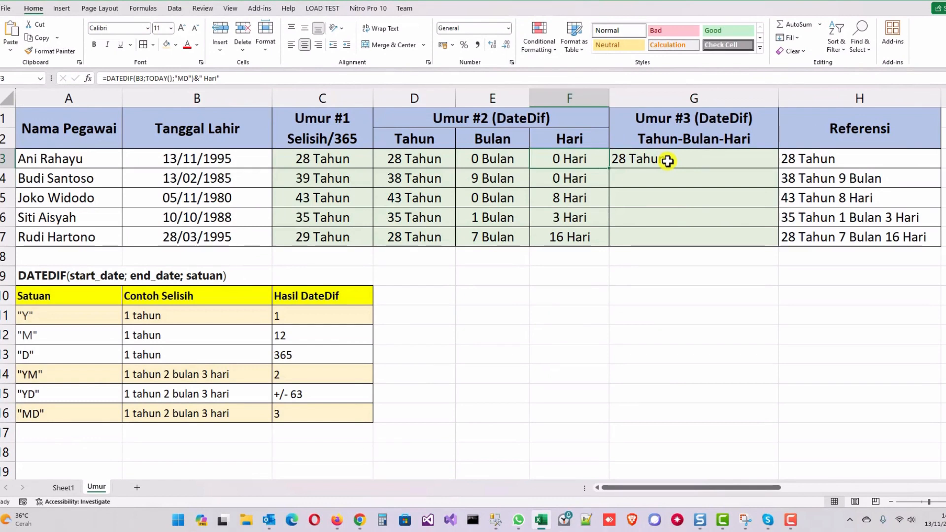
{"action": "key", "text": "Right"}
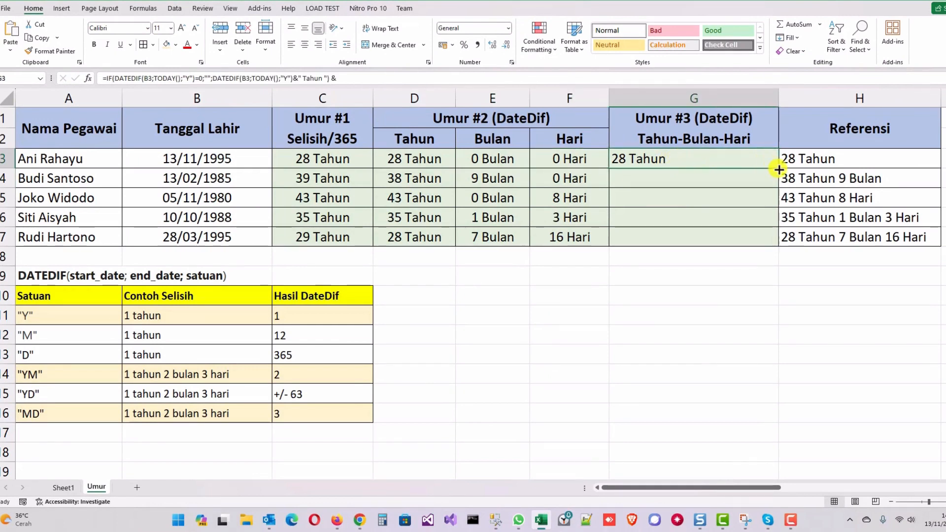
{"action": "left_click_drag", "start_coordinate": [779, 170], "coordinate": [778, 244]}
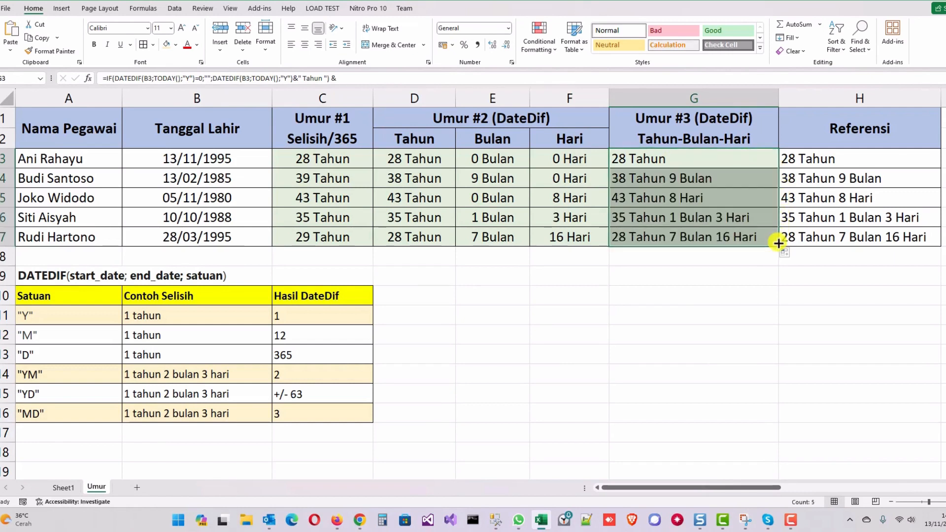
- Compare the combined ages in column G with the separate month and day values in columns E and F
{"action": "left_click", "coordinate": [646, 178]}
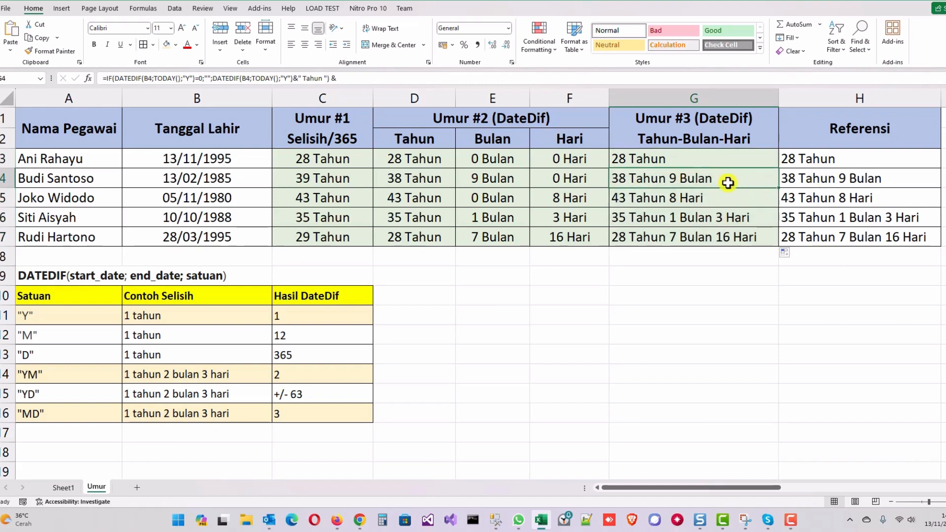
{"action": "left_click", "coordinate": [565, 177]}
{"action": "left_click", "coordinate": [512, 166]}
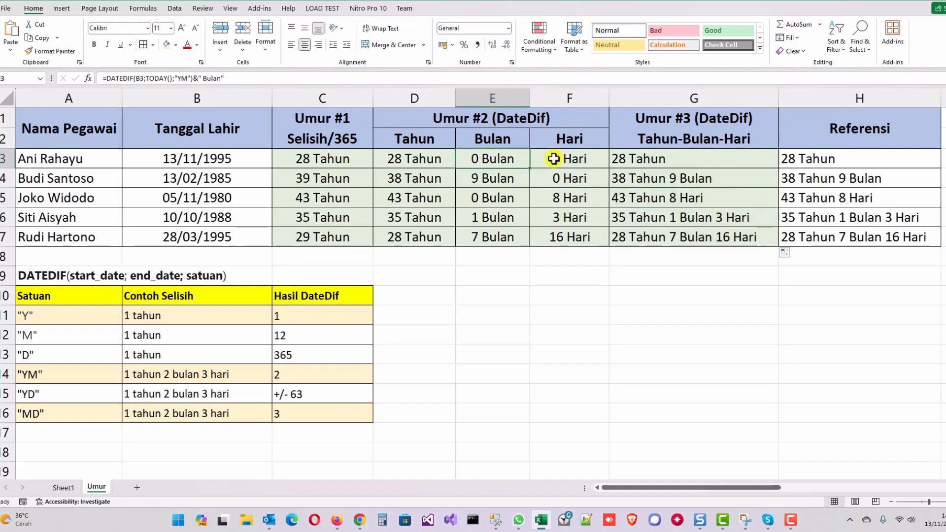
{"action": "left_click", "coordinate": [557, 163]}
{"action": "left_click", "coordinate": [490, 202]}
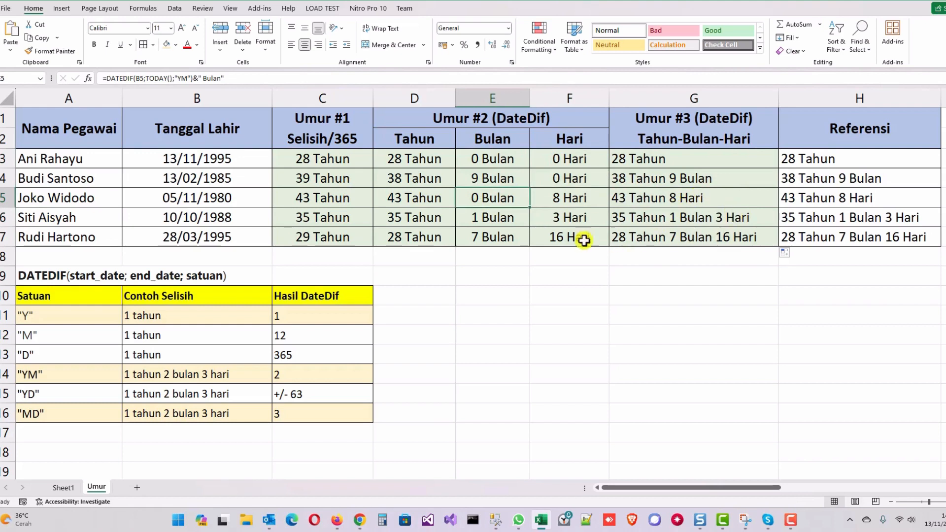
{"action": "left_click", "coordinate": [678, 243]}
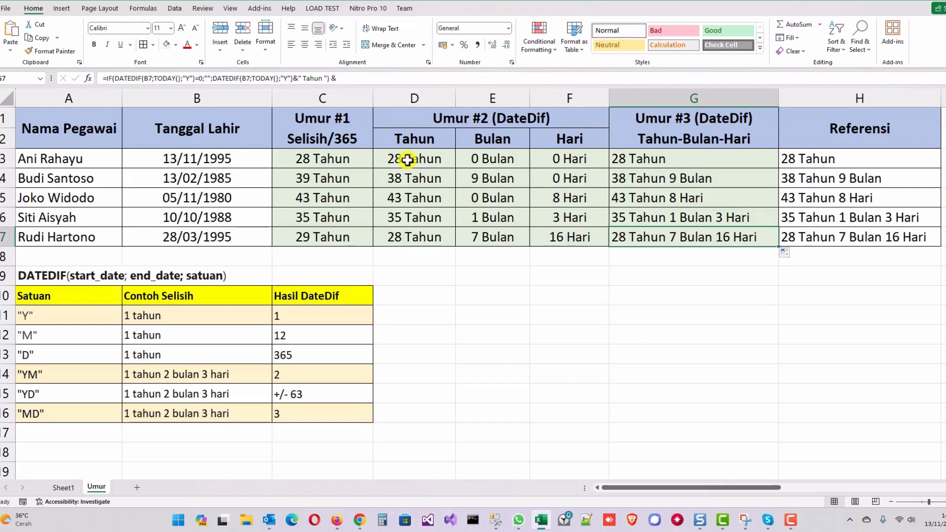
{"action": "left_click", "coordinate": [204, 131]}
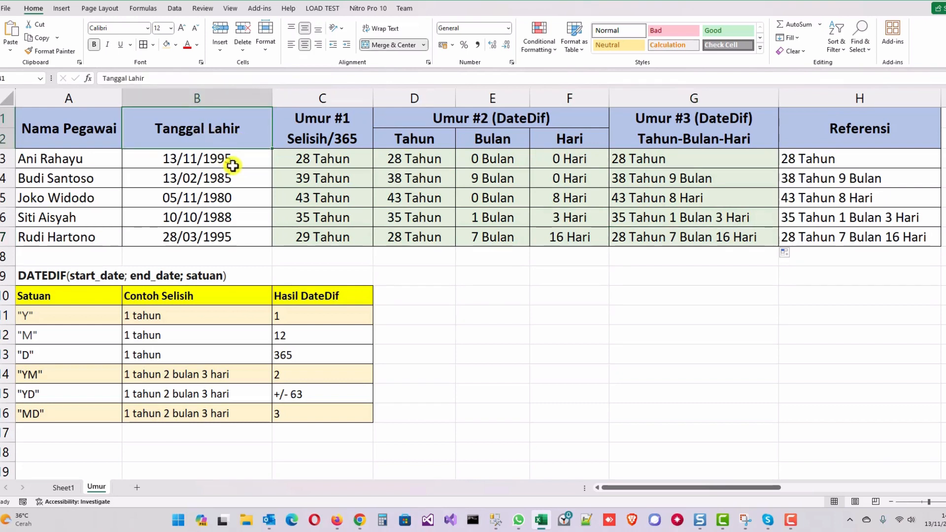